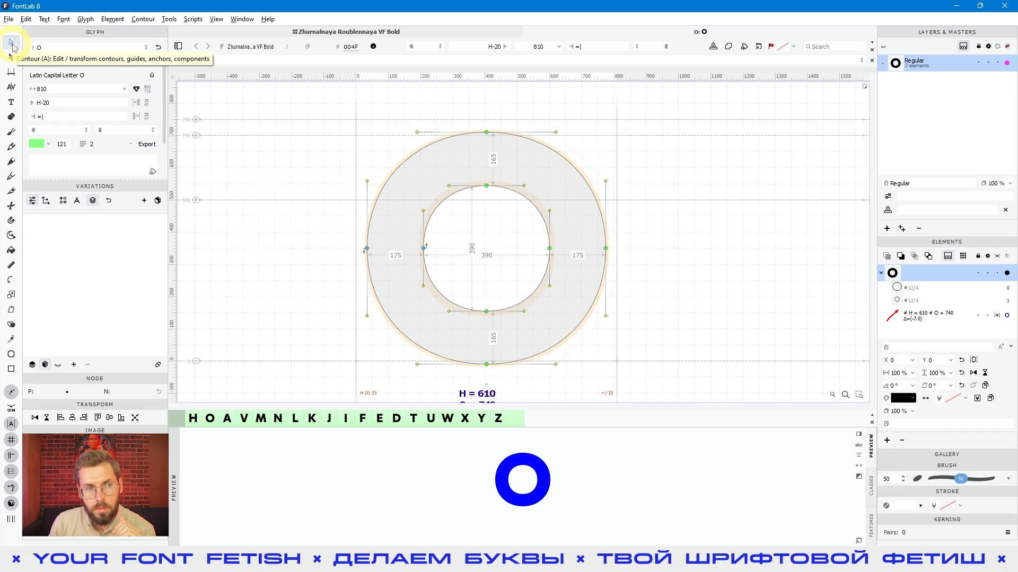
Activate the Contour tool and place its floating options bar on the canvas above the O's upper left
left_click(12, 45)
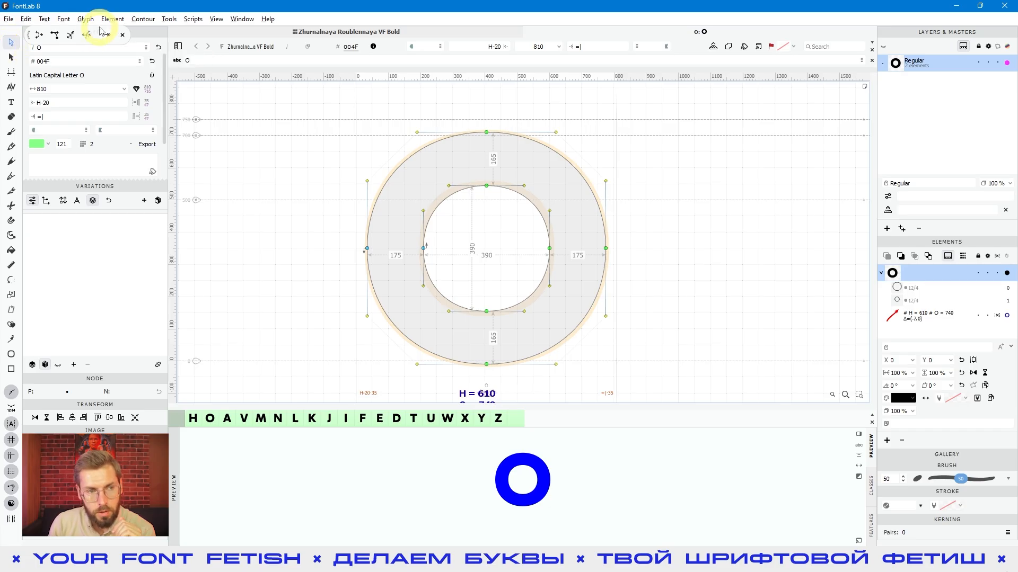
left_click_drag(119, 33, 319, 105)
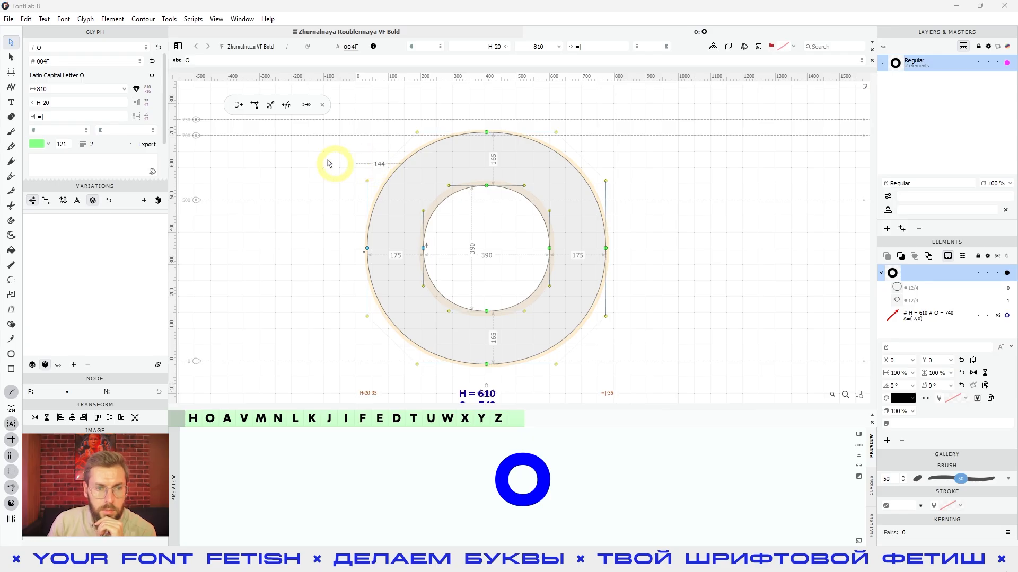
mouse_move(569, 215)
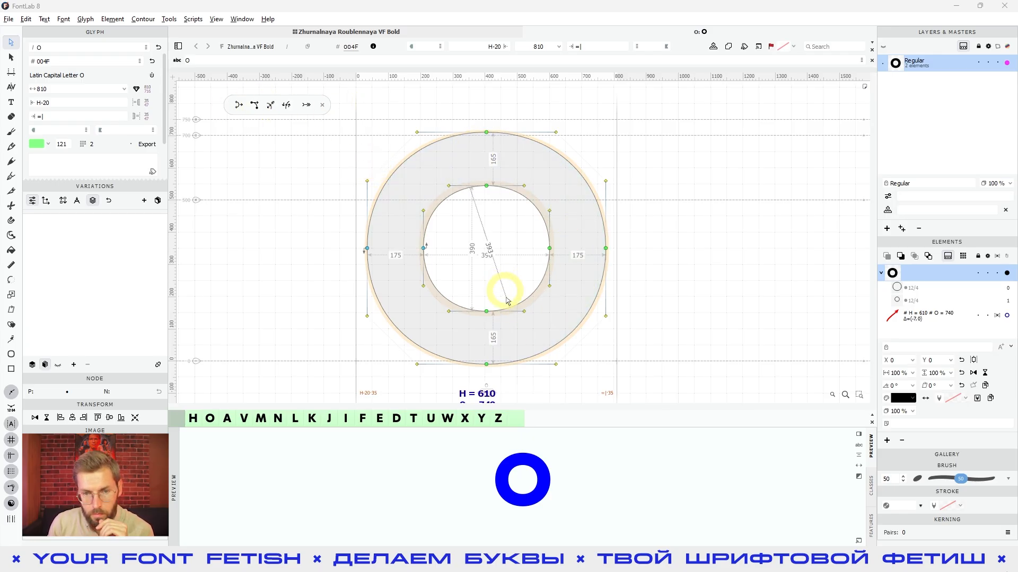
left_click(240, 107)
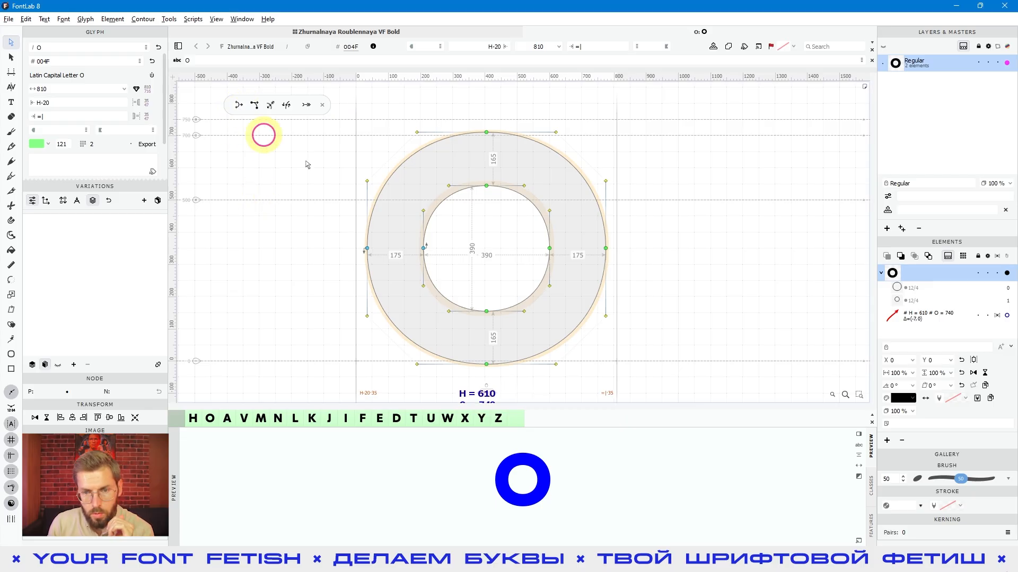
Select the O's right-side outer and inner nodes and shift them with normal nudging to X 660 and back to X 600
left_click_drag(683, 230, 530, 276)
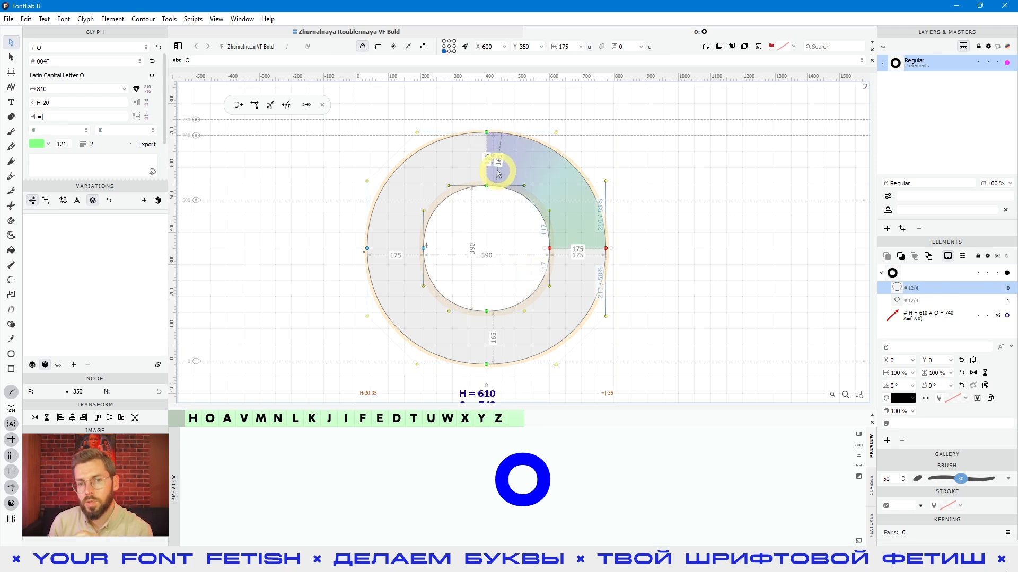
left_click_drag(697, 229, 526, 272)
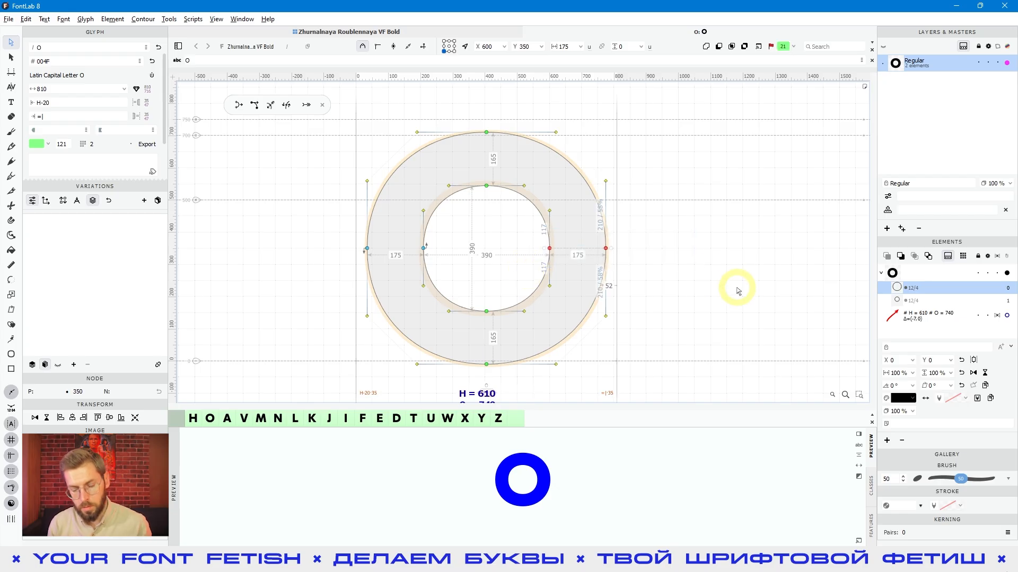
key("shift+Right")
key("shift+Right")
key("shift+Right")
key("shift+Right")
key("shift+Right")
key("shift+Right")
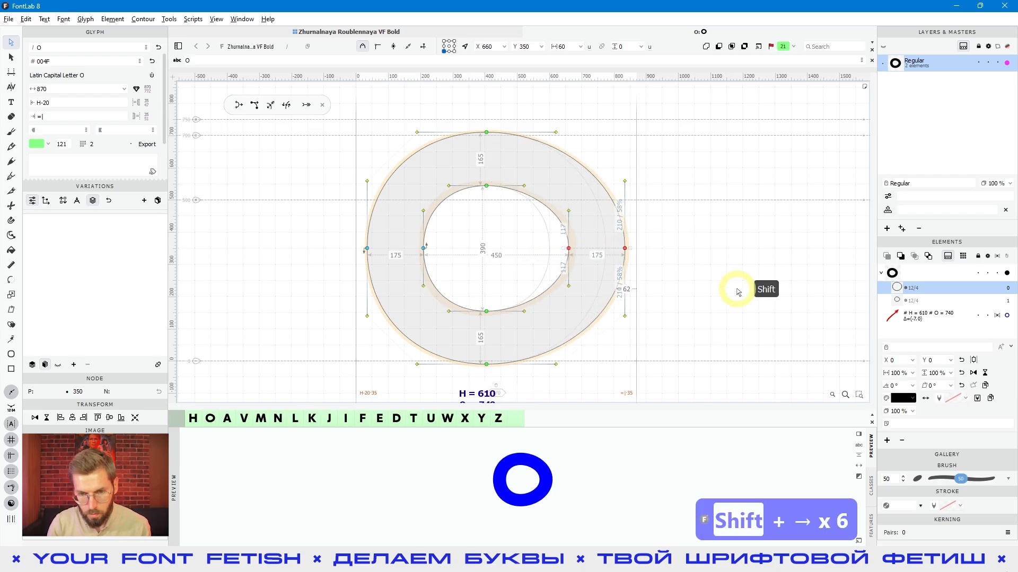
key("shift+Left")
key("shift+Left")
key("shift+Left")
key("shift+Left")
key("shift+Left")
key("shift+Left")
key("shift+Left")
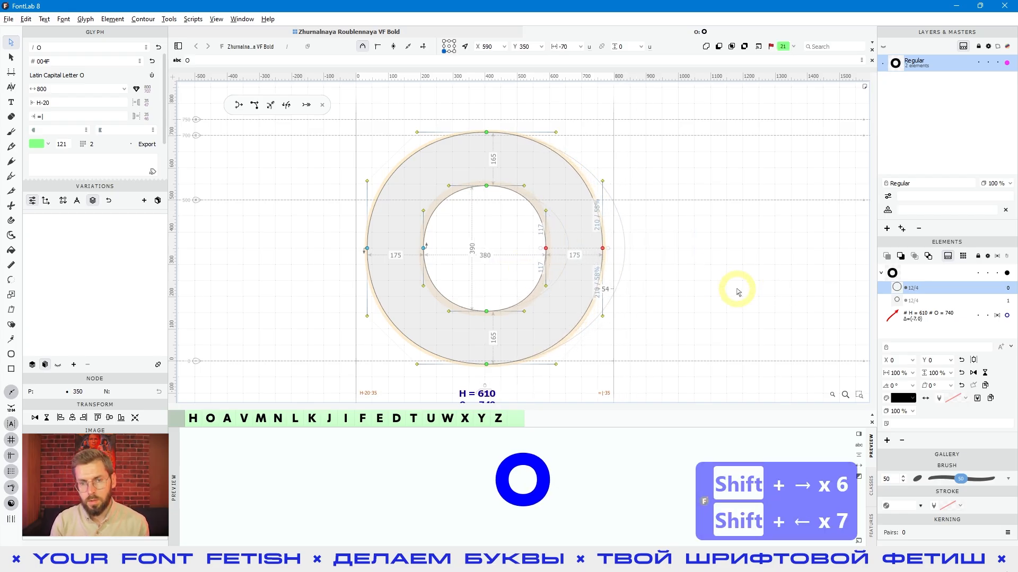
key("shift+Right")
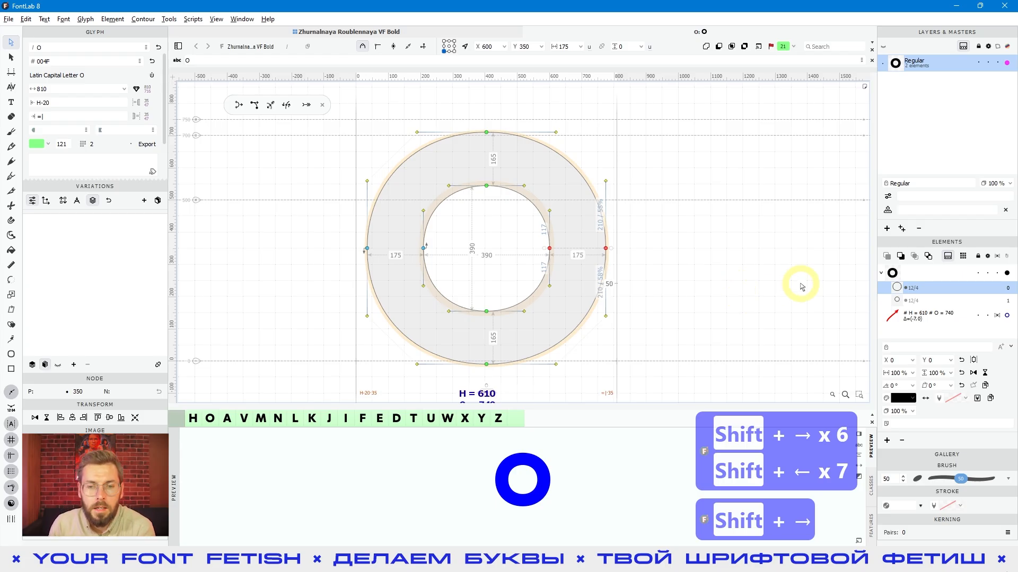
left_click(781, 293)
left_click(486, 133)
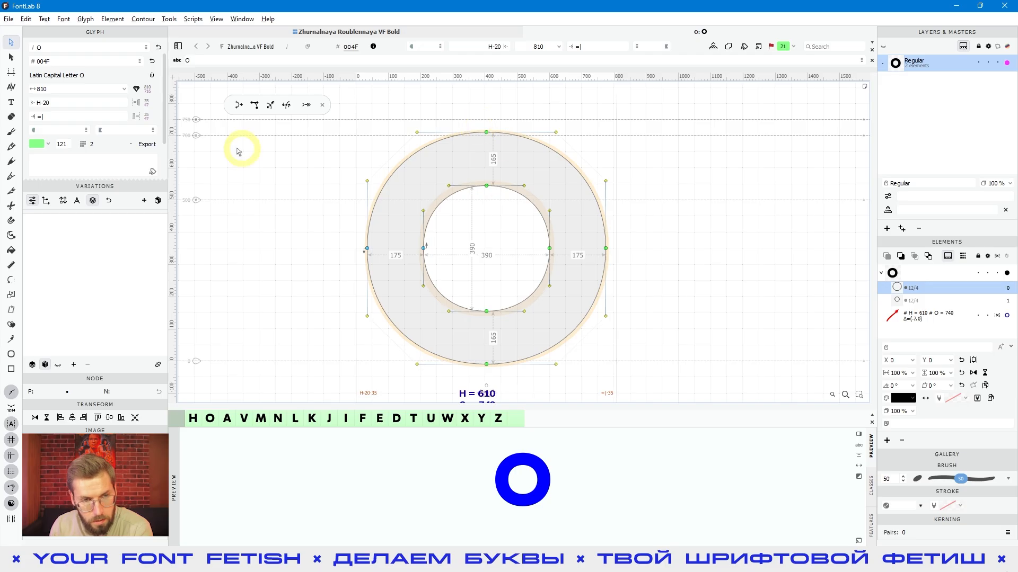
Enable Power Nudge and move the O's selected right-side outer and inner nodes rightward to X 690
left_click(237, 106)
left_click_drag(666, 213, 494, 279)
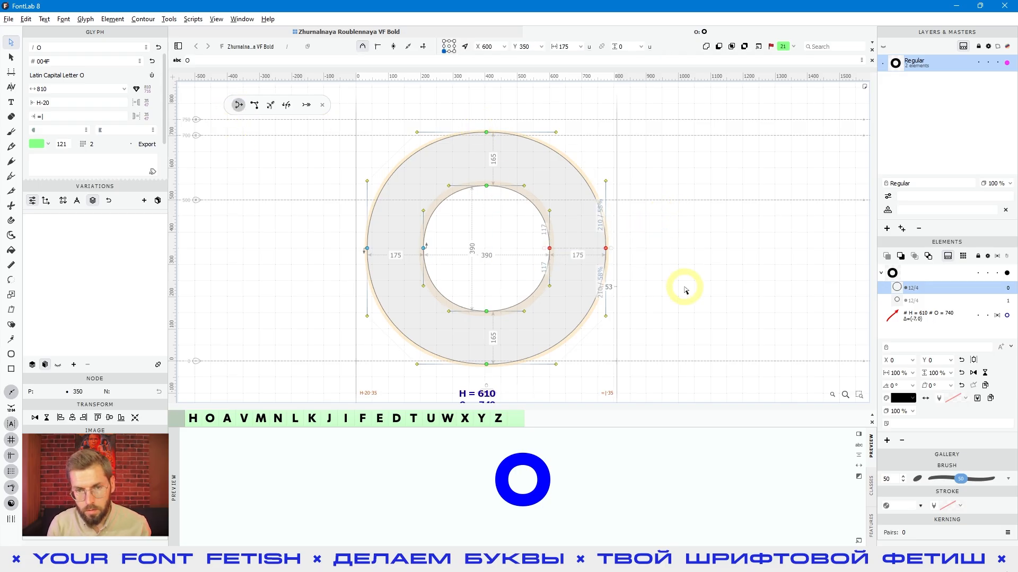
key("shift+Right")
key("shift+Right")
key("shift+Right")
key("shift+Right")
key("shift+Right")
key("shift+Right")
key("shift+Right")
key("shift+Right")
key("shift+Right")
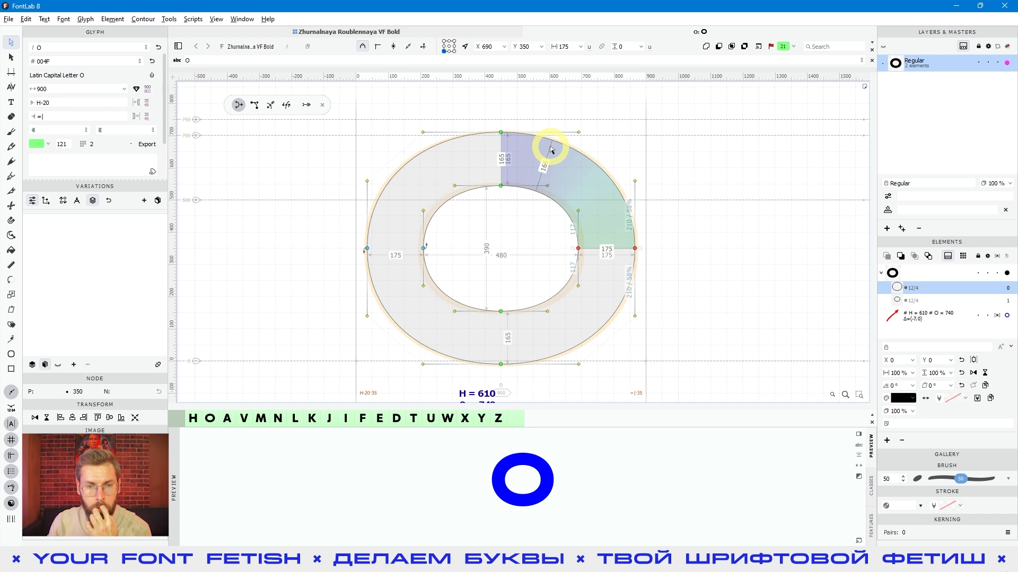
left_click_drag(678, 227, 524, 284)
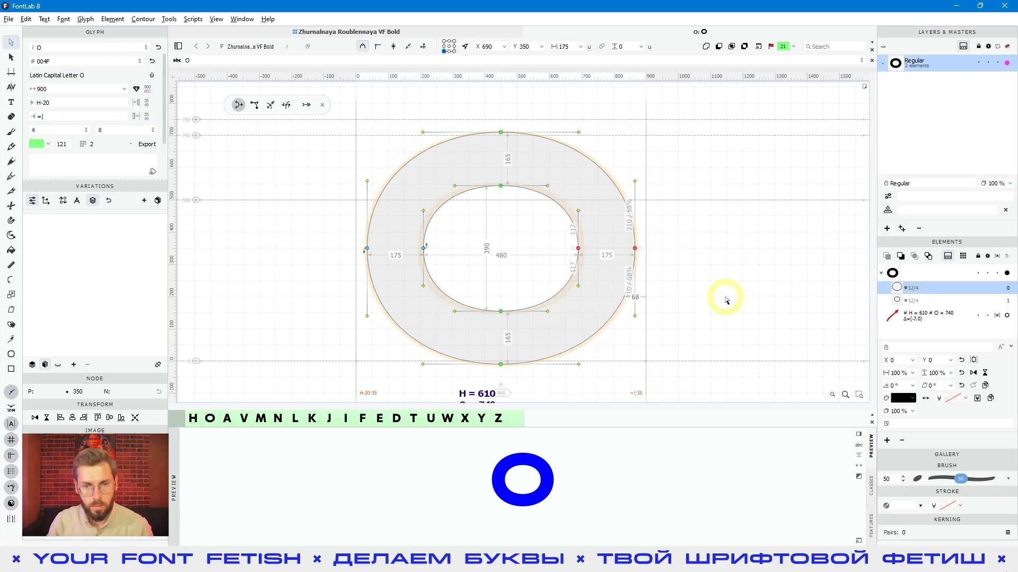
Toggle Power Nudge off and on several times, clear the node selection, and leave the mode switched off
left_click(242, 108)
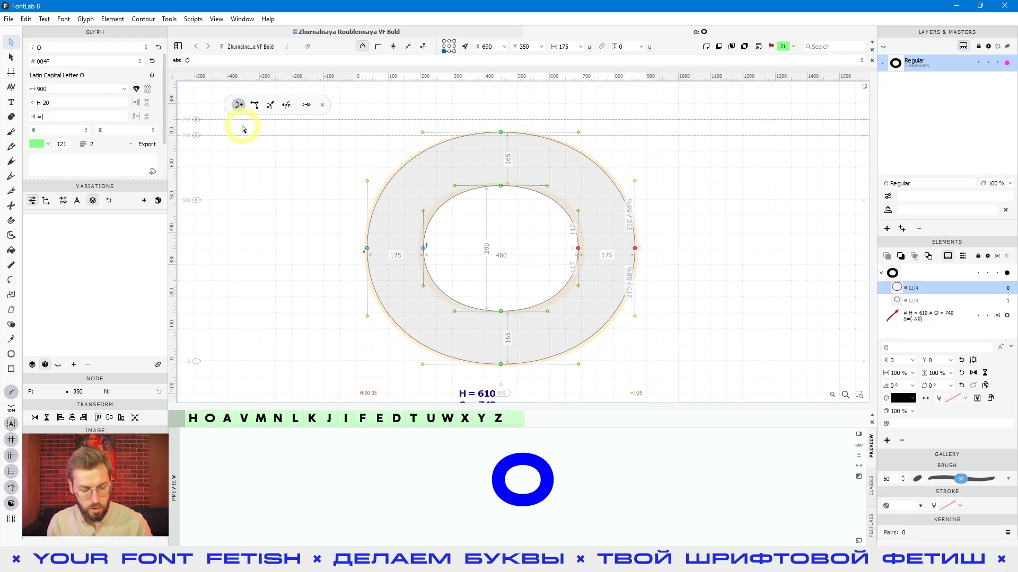
key("shift")
key("shift+c")
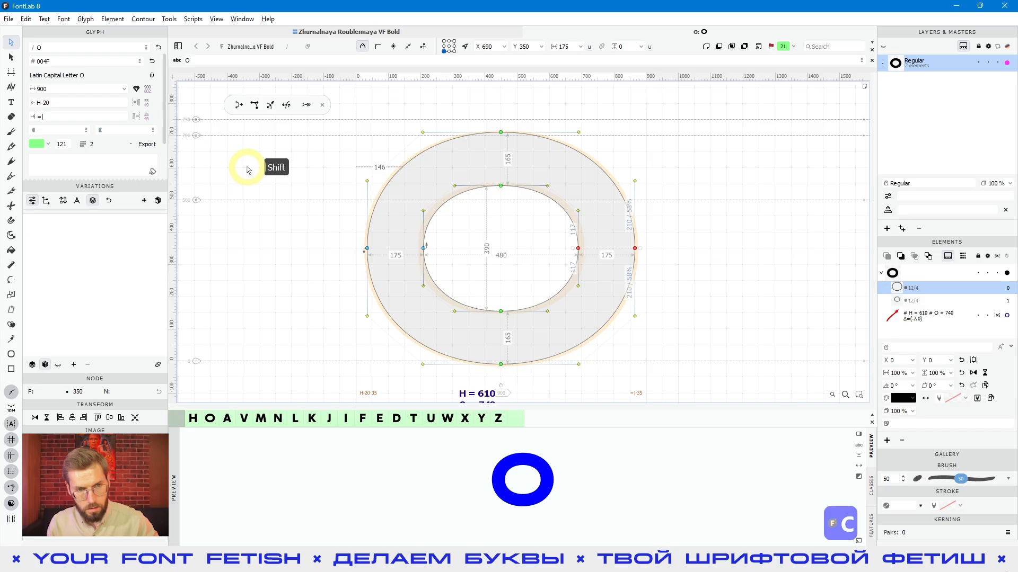
key("shift+c")
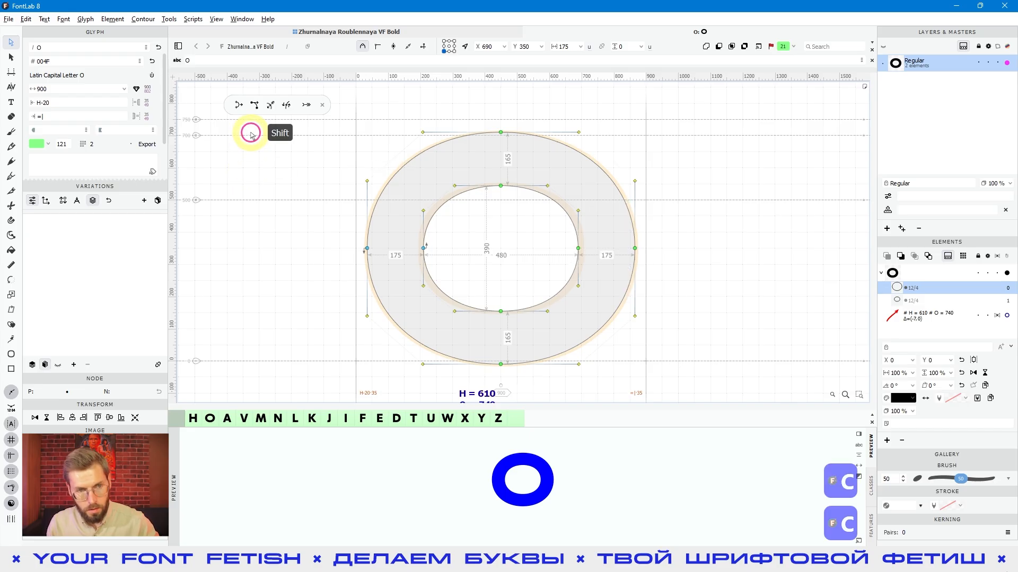
key("shift+c")
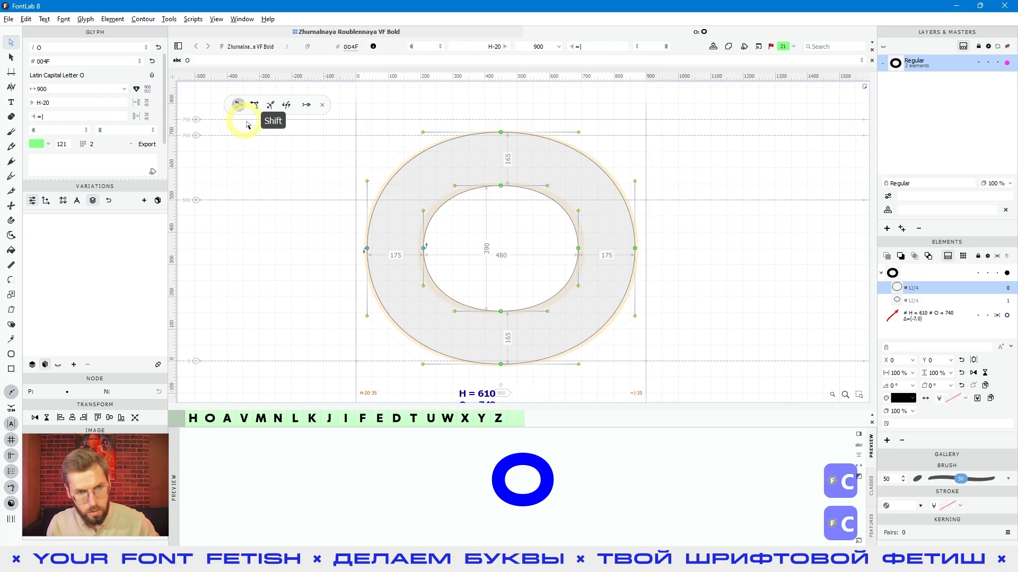
key("shift+c")
key("shift+c")
left_click(270, 154)
key("shift+c")
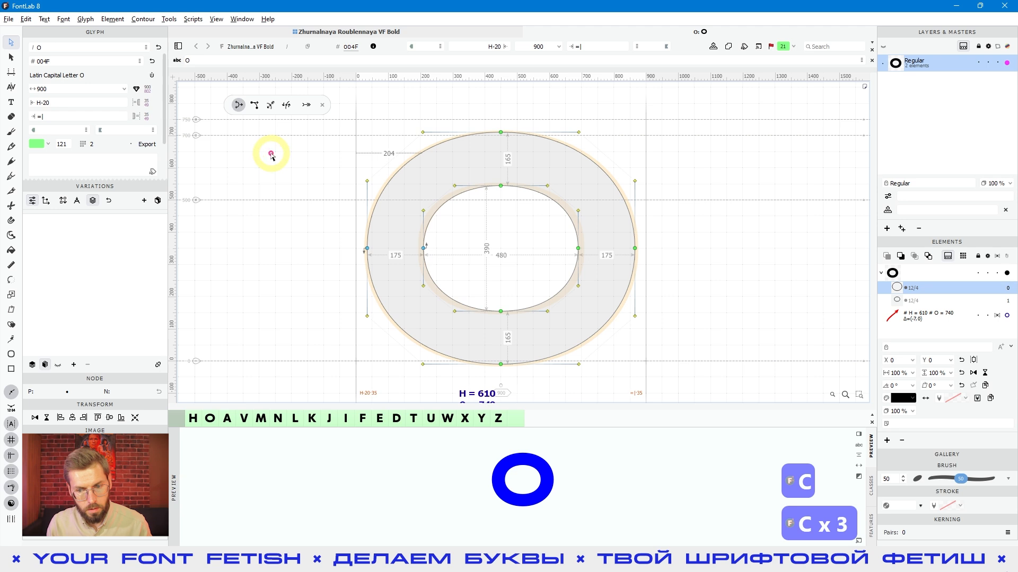
key("shift+c")
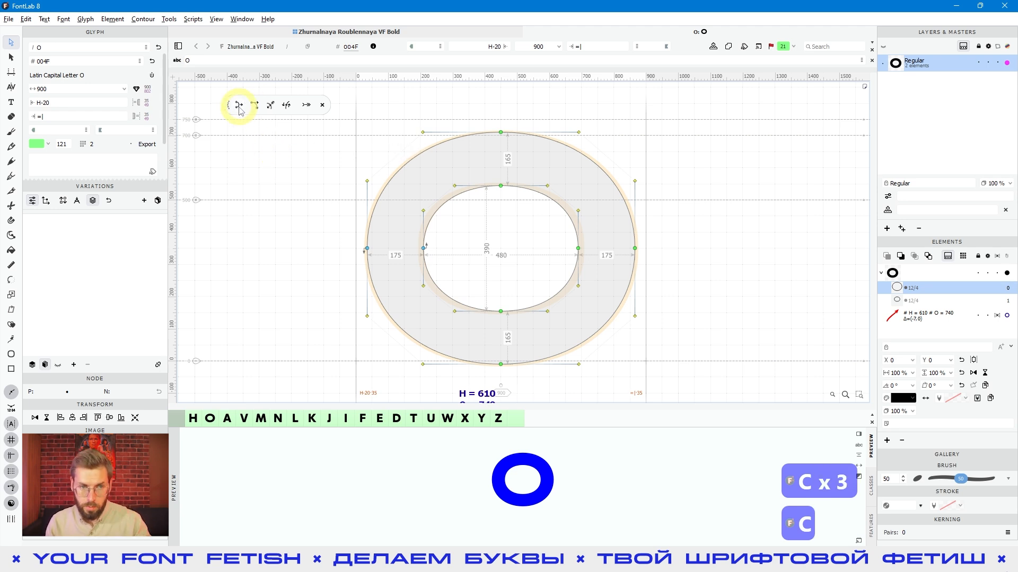
Select the O's right-side outer and inner nodes and move them leftward to X 580 using temporary Power Nudge
key("c")
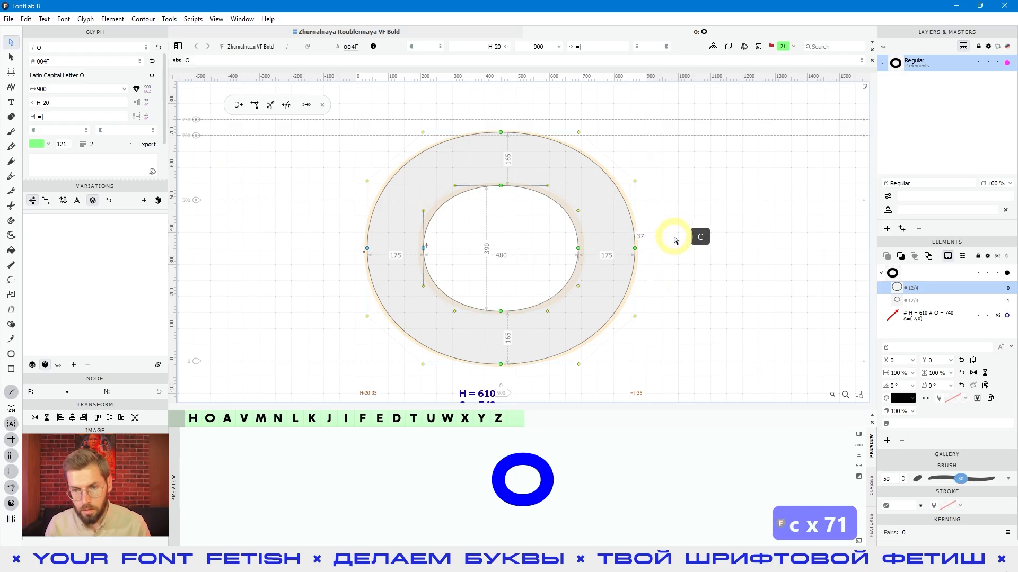
left_click_drag(687, 230, 523, 270)
mouse_move(689, 226)
left_mouse_down()
mouse_move(542, 272)
mouse_move(573, 266)
mouse_move(557, 266)
left_mouse_up()
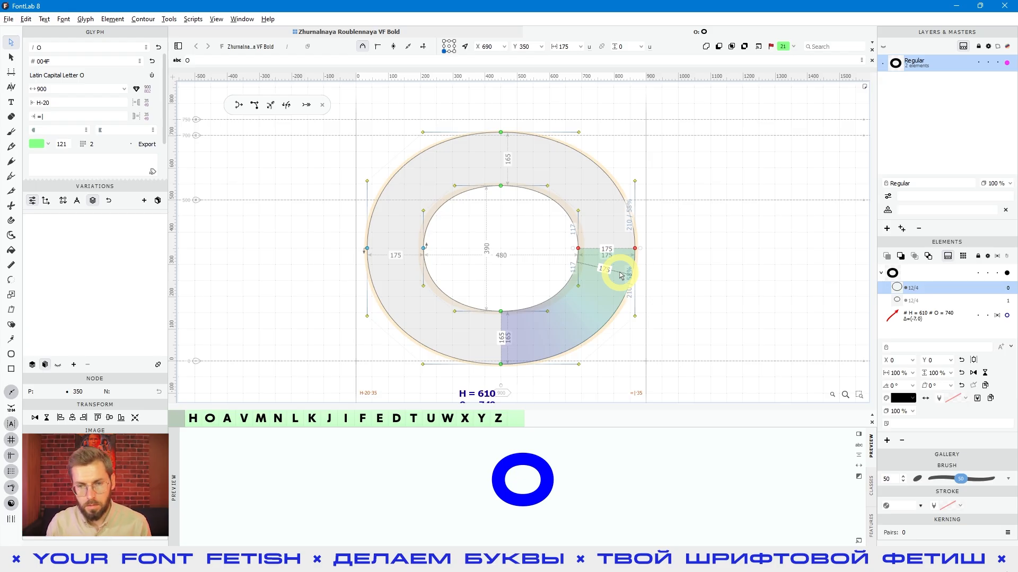
left_click_drag(769, 232, 533, 273)
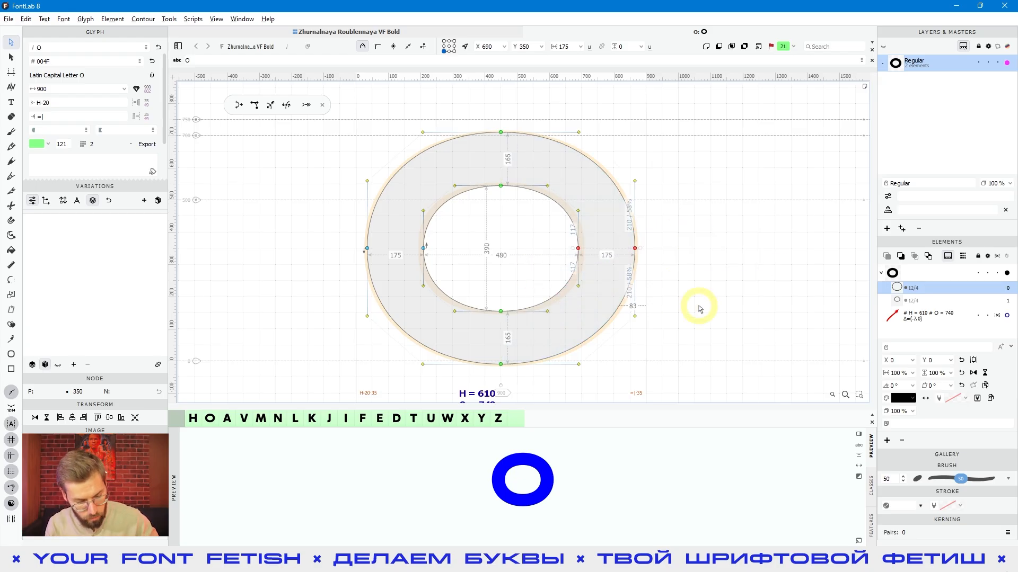
key("shift+c")
key("shift+Left")
key("shift+Left")
key("shift+Left")
key("shift+Left")
key("shift+Left")
key("shift+Left")
key("shift+Left")
key("shift+Left")
key("shift+Left")
key("shift+Left")
key("shift+Left")
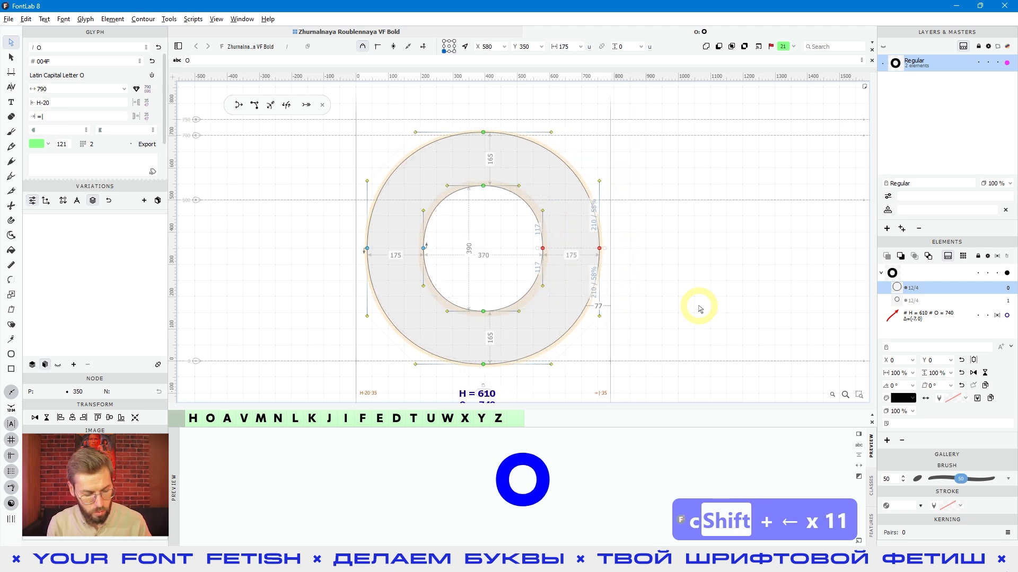
Shift the selected right-side nodes back and forth in large steps without Power Nudge, ending at X 590
key("shift+Left")
key("shift+Left")
key("shift+Left")
key("shift+Left")
key("shift+Right")
key("shift+Right")
key("shift+Right")
key("shift+Right")
key("shift+Right")
key("shift+Right")
key("shift+Right")
key("shift+Right")
key("shift+Right")
key("shift+Right")
key("shift+Left")
key("shift+Left")
key("shift+Left")
key("shift+Left")
key("shift+Left")
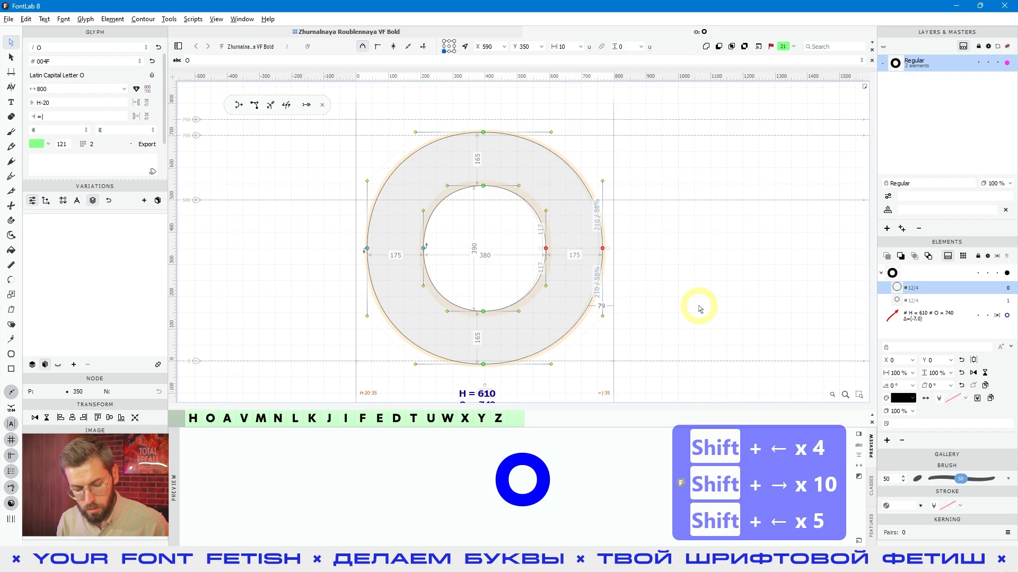
Widen the O with temporary Power Nudge by moving its right-side nodes to X 680, and deselect them
key("c")
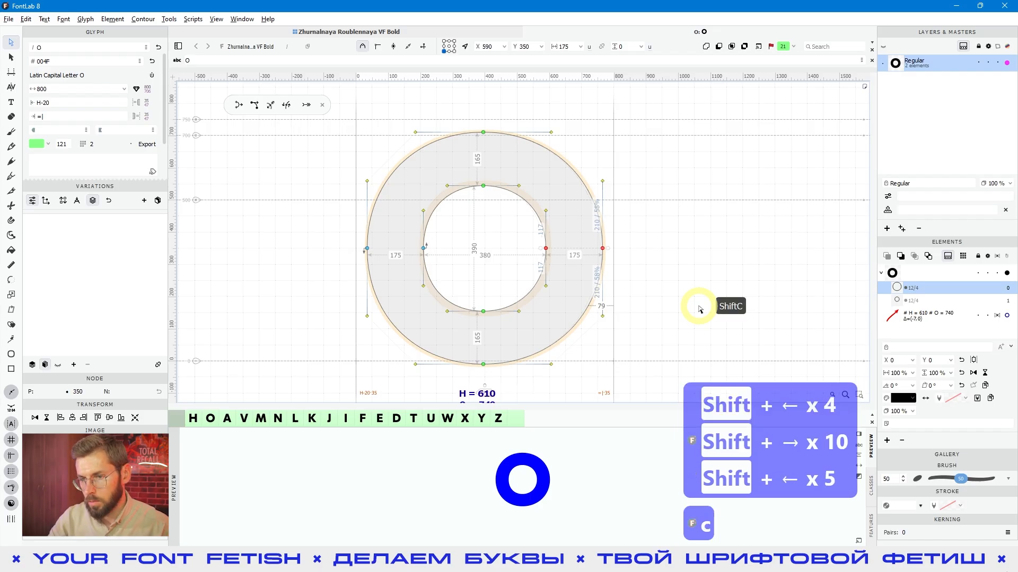
key("shift+Right")
key("shift+Right")
key("shift+Right")
key("shift+Right")
key("shift+Right")
key("shift+Right")
key("shift+Right")
key("shift+Right")
key("shift+Right")
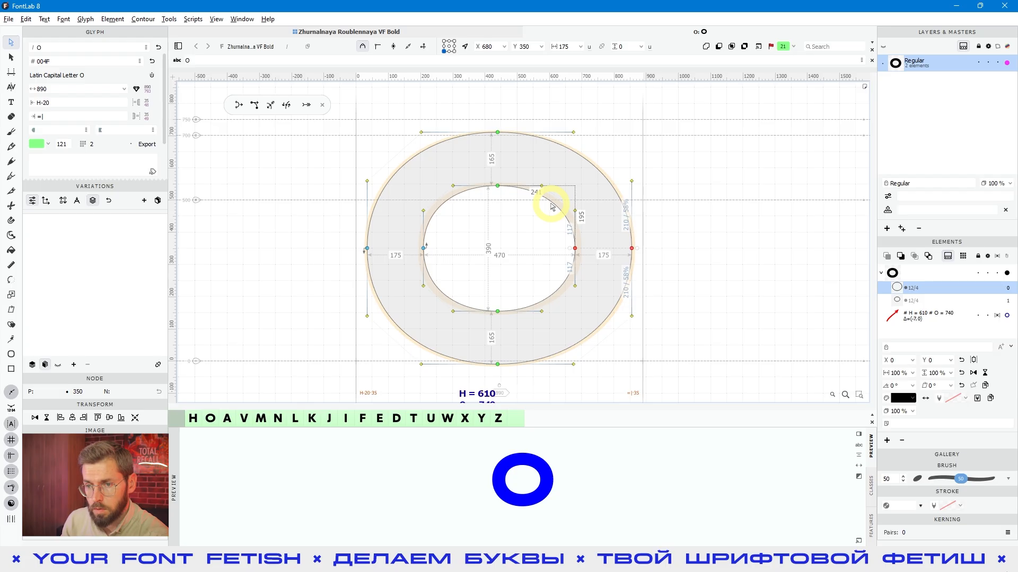
left_click(517, 247)
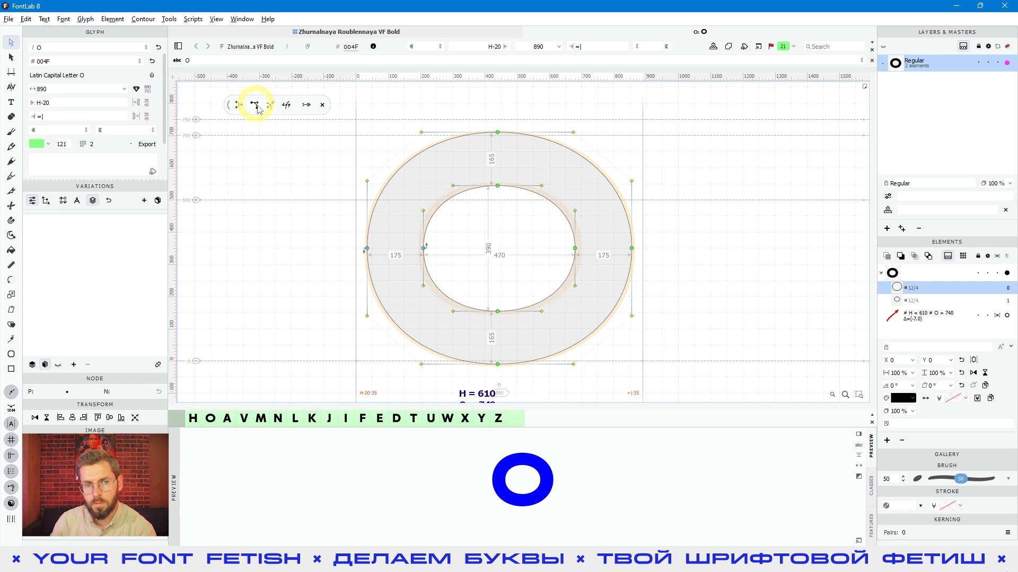
Enable the nudge mode beside Power Nudge and move the O's right-side nodes right to X 790, back to 730, and out to 810
left_click(255, 105)
left_click_drag(677, 234, 526, 300)
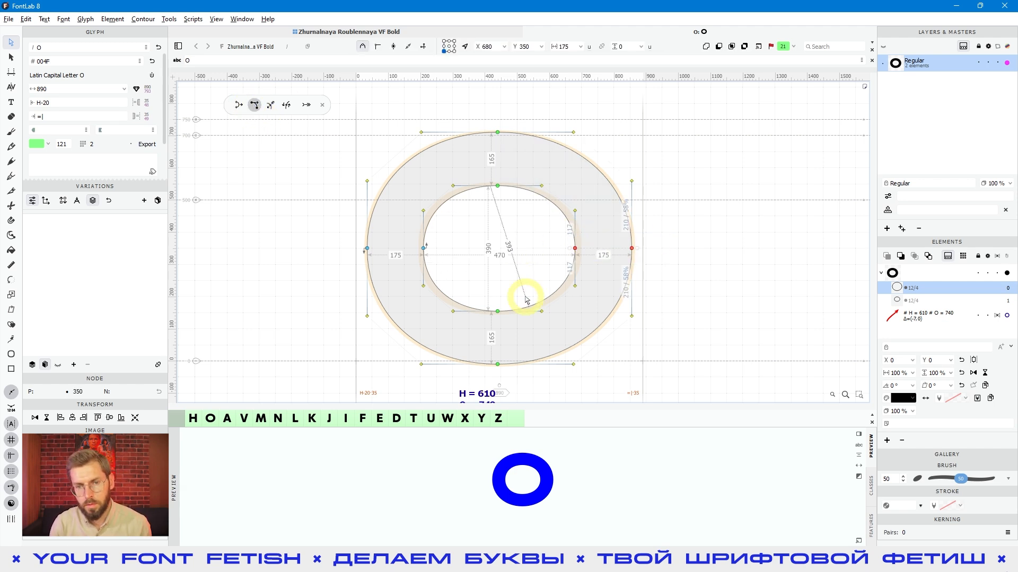
key("shift+Right")
key("shift+Right")
key("shift+Right")
key("shift+Right")
key("shift+Right")
key("shift+Right")
key("shift+Right")
key("shift+Right")
key("shift+Right")
key("shift+Right")
key("shift+Right")
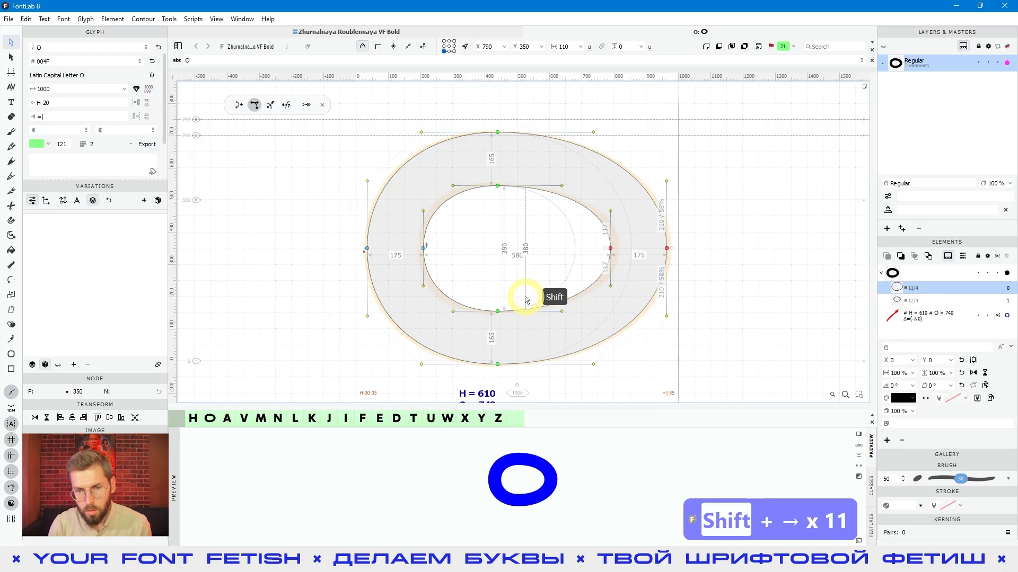
key("shift+Left")
key("shift+Left")
key("shift+Left")
key("shift+Left")
key("shift+Left")
key("shift+Left")
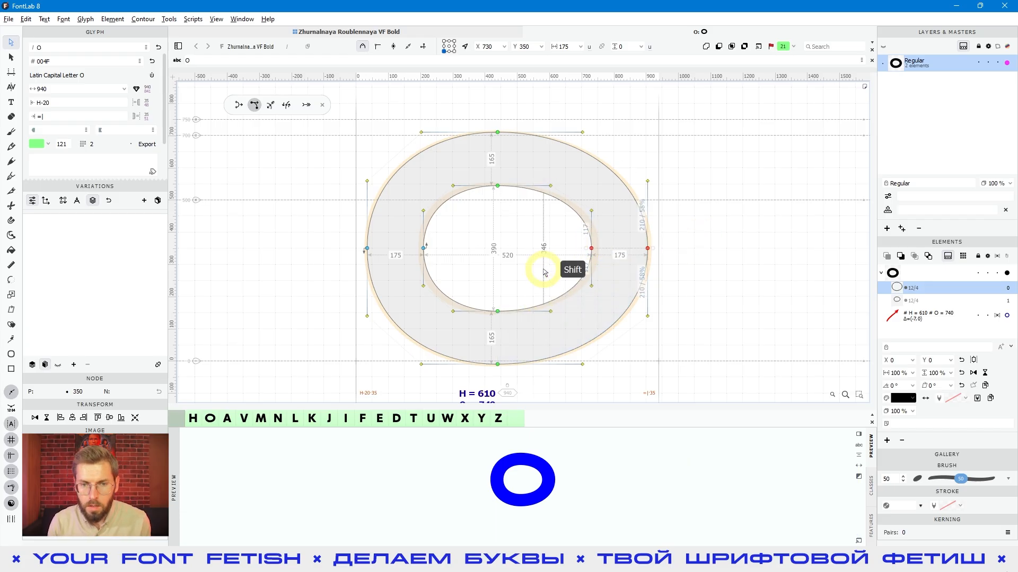
key("shift+Right")
key("shift+Right")
key("shift+Right")
key("shift+Right")
key("shift+Right")
key("shift+Right")
key("shift+Right")
key("shift+Right")
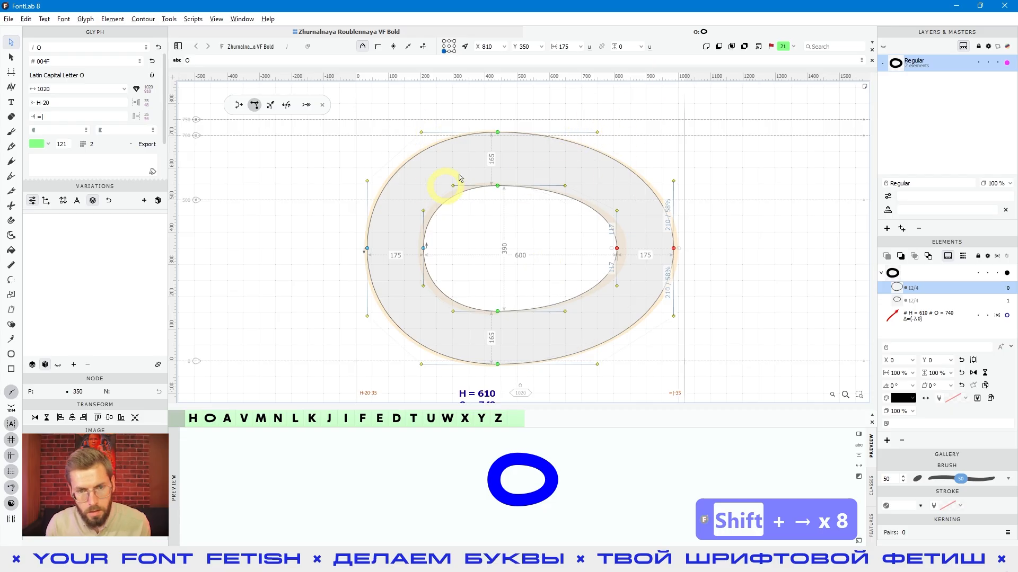
Switch to Power Nudge and move the O's right-side nodes rightward and back in large steps, ending at X 790
left_click(238, 104)
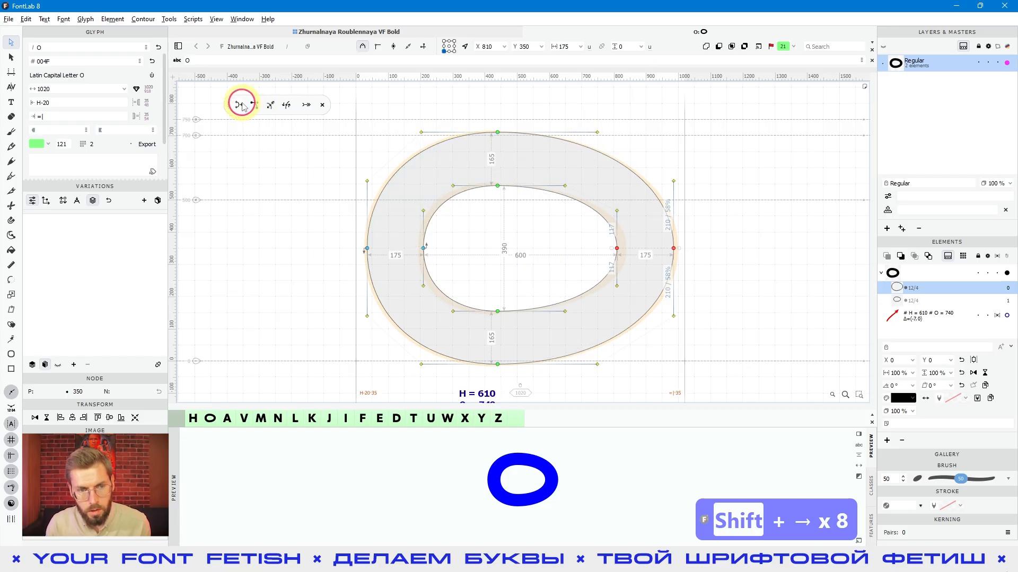
left_click_drag(744, 243, 564, 267)
key("shift+Right")
key("shift+Right")
key("shift+Right")
key("shift+Right")
key("shift+Right")
key("shift+Right")
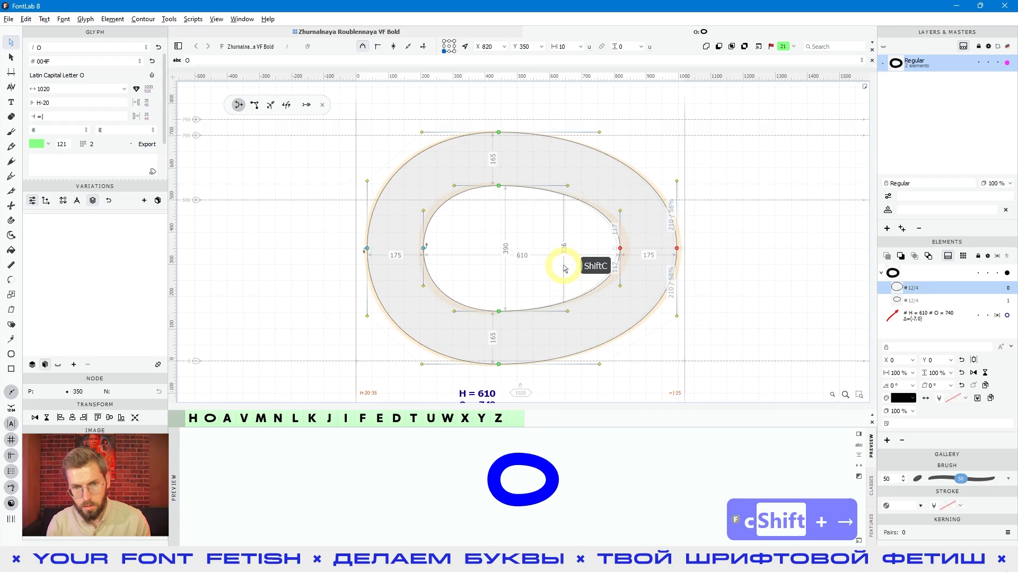
key("shift+Left")
key("shift+Left")
key("shift+Left")
key("shift+Left")
key("shift+Left")
key("shift+Left")
key("shift+Left")
key("shift+Left")
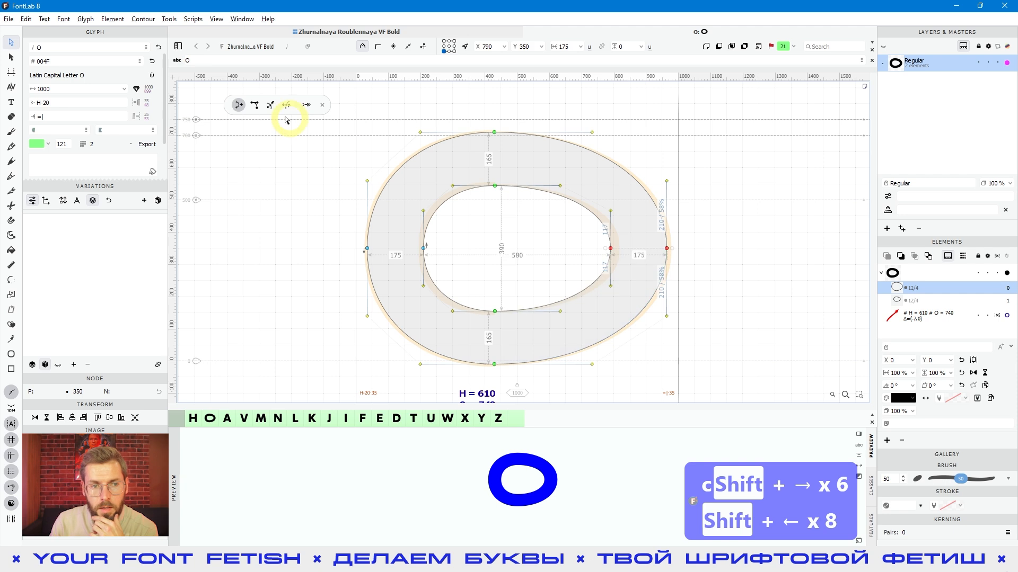
Switch to Nudge mode and move the O's selected right-side nodes rightward in large steps, ending at X 830
left_click(249, 105)
left_click_drag(719, 199, 537, 278)
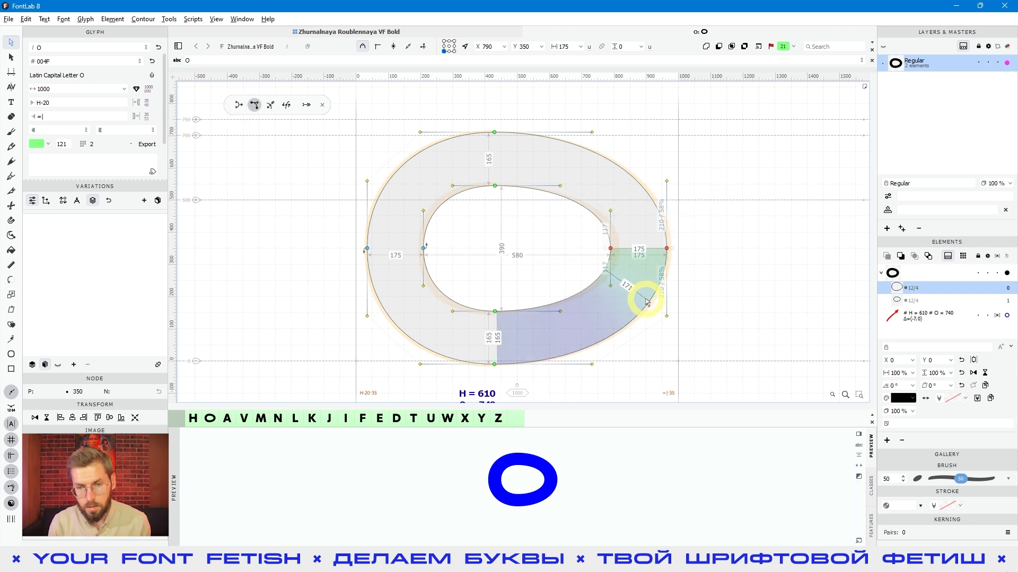
key("shift+Right")
key("shift+Right")
key("shift+Right")
key("shift+Right")
key("shift+Right")
key("shift+Left")
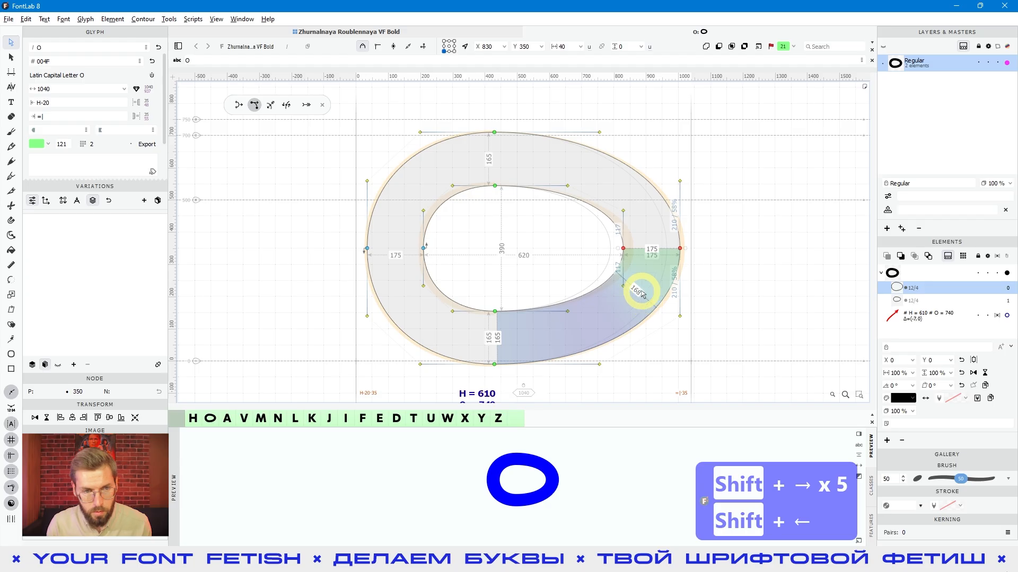
Turn Nudge off and use temporary Nudge in small and large steps to move the right-side nodes out to X 1131
left_click(254, 104)
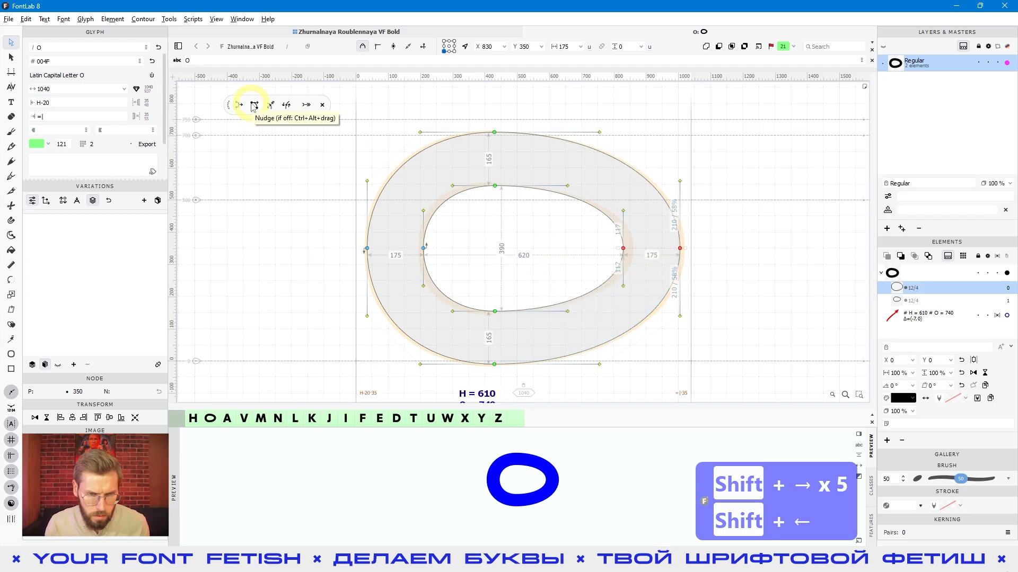
left_click_drag(548, 230, 787, 285)
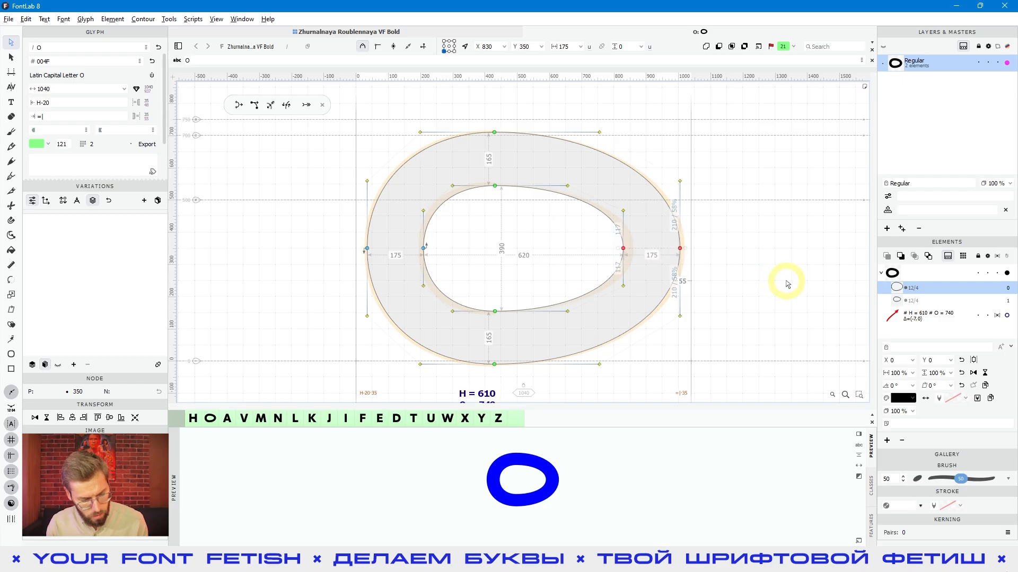
key("ctrl+alt")
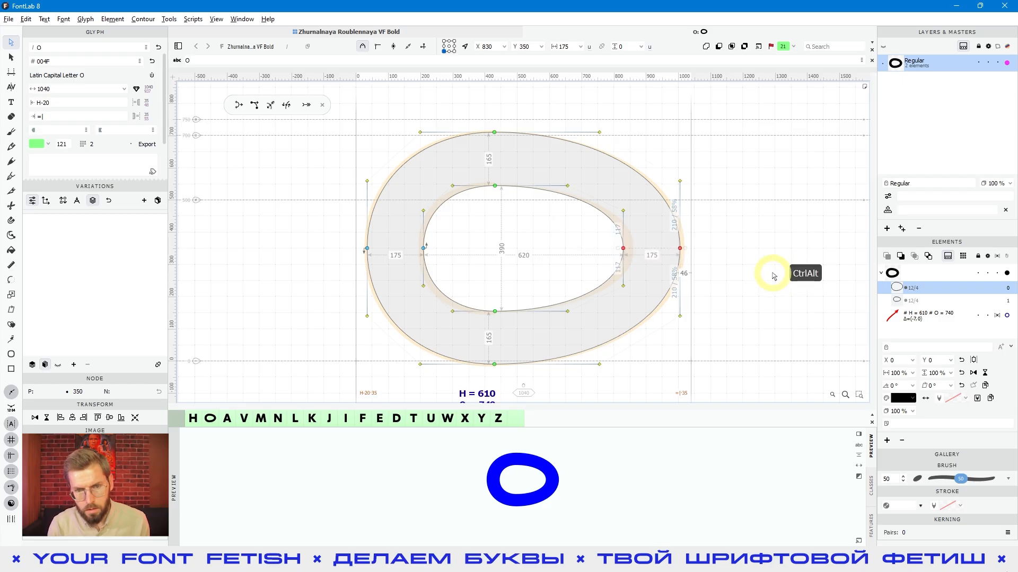
key("ctrl+alt+Right")
key("ctrl+alt+shift+Right")
key("ctrl+alt+shift+Right")
key("ctrl+alt+shift+Right")
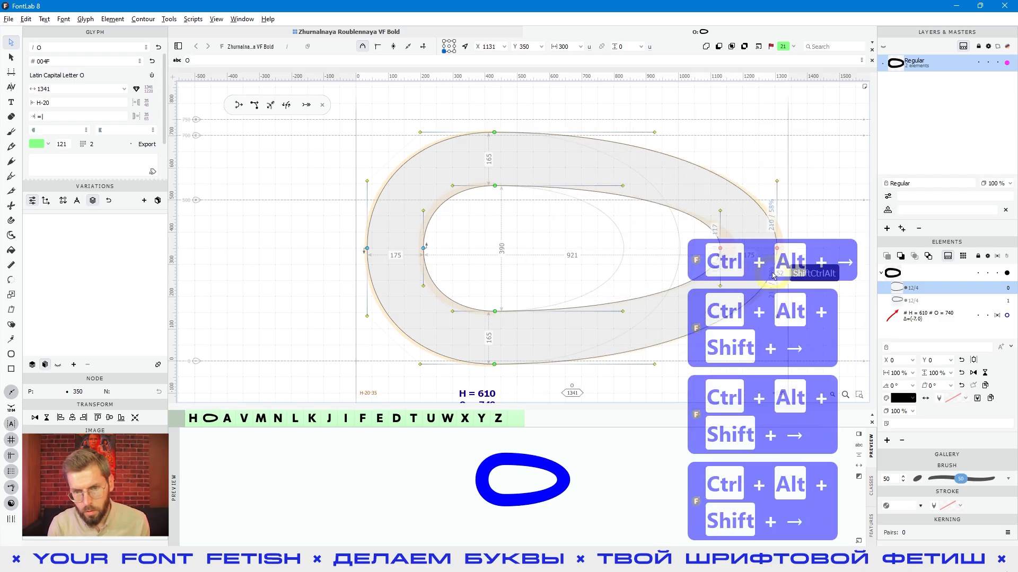
Bring the right-side nodes back in large steps with temporary Nudge, ending at X 731
key("ctrl+alt+shift+Left")
key("ctrl+alt+shift+Left")
key("ctrl+alt+shift+Left")
key("ctrl+alt+shift+Right")
key("ctrl+alt+shift+Left")
key("ctrl+alt+shift+Left")
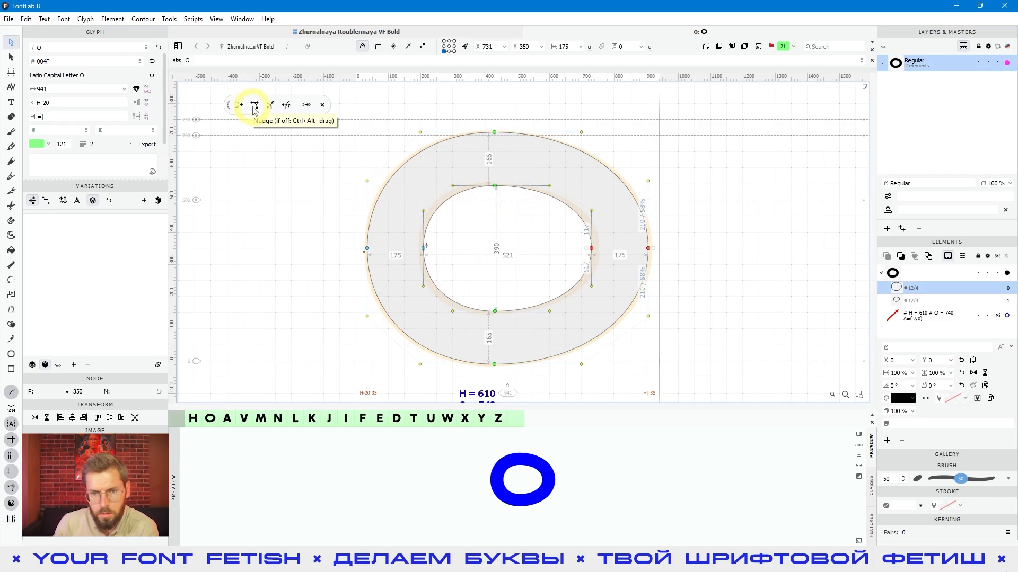
Try Harmonized drag on both right-side nodes, moving them up to Y 431, down to Y 220 and outward, and undo the moves
left_click(526, 225)
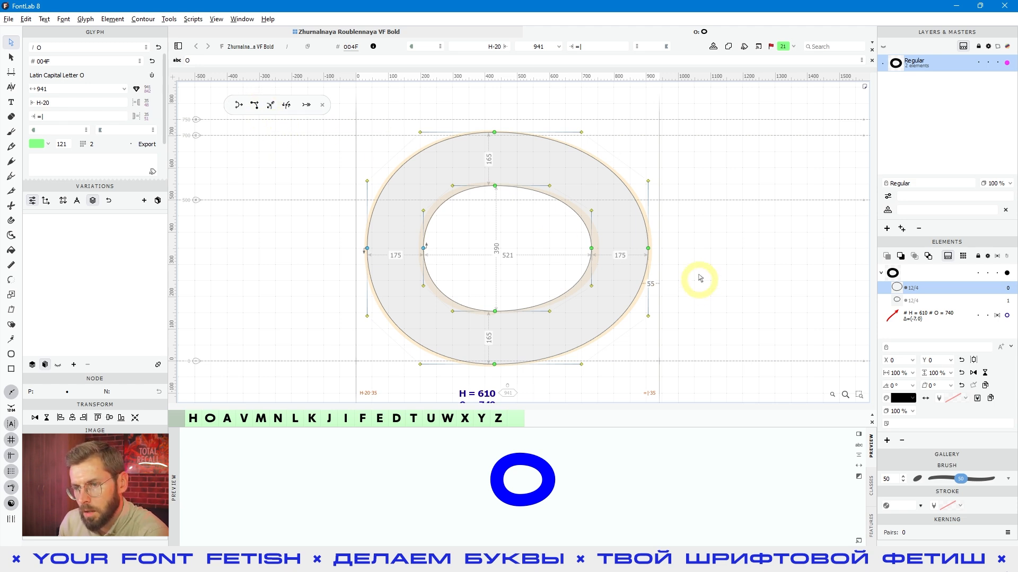
left_click_drag(693, 220, 546, 269)
left_click_drag(655, 250, 564, 265)
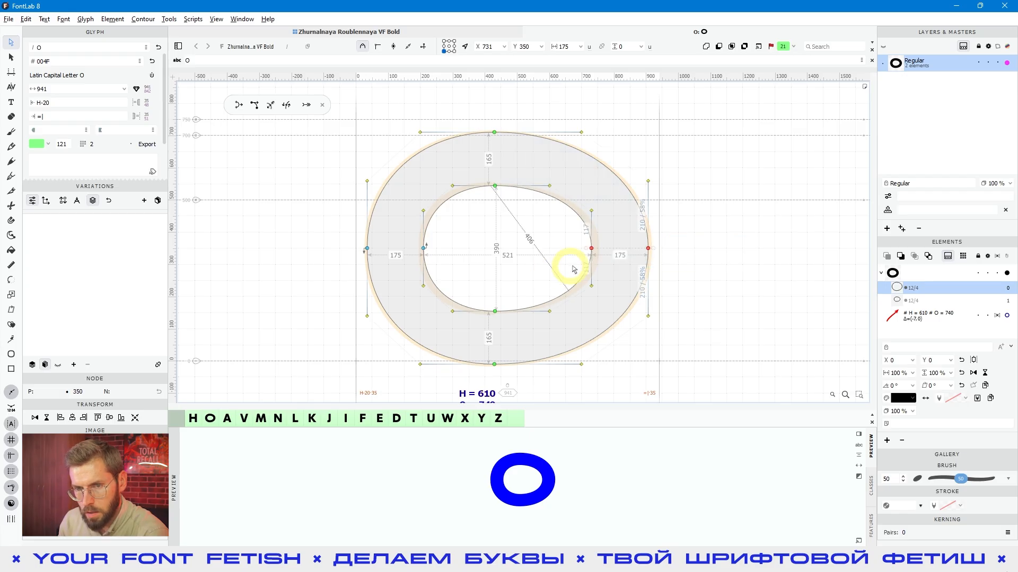
left_click(270, 104)
left_click_drag(700, 231, 551, 277)
left_click_drag(594, 249, 595, 228)
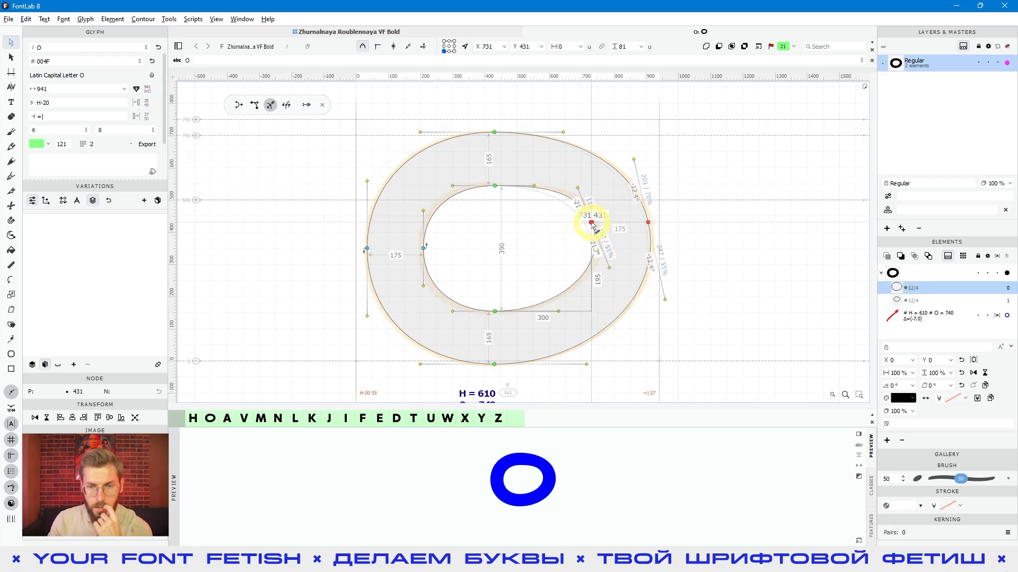
left_click_drag(594, 228, 604, 295)
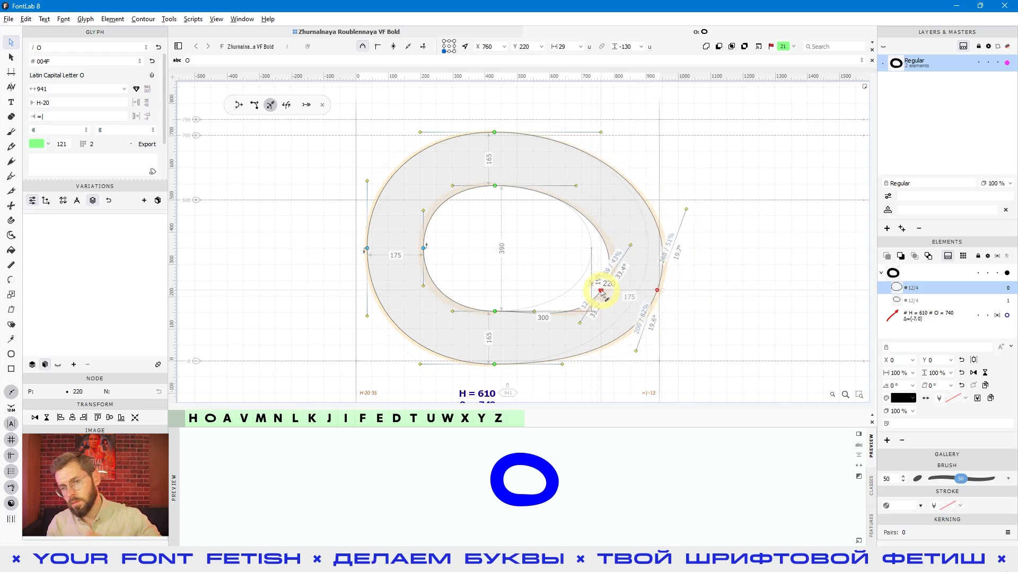
left_click_drag(603, 292, 589, 218)
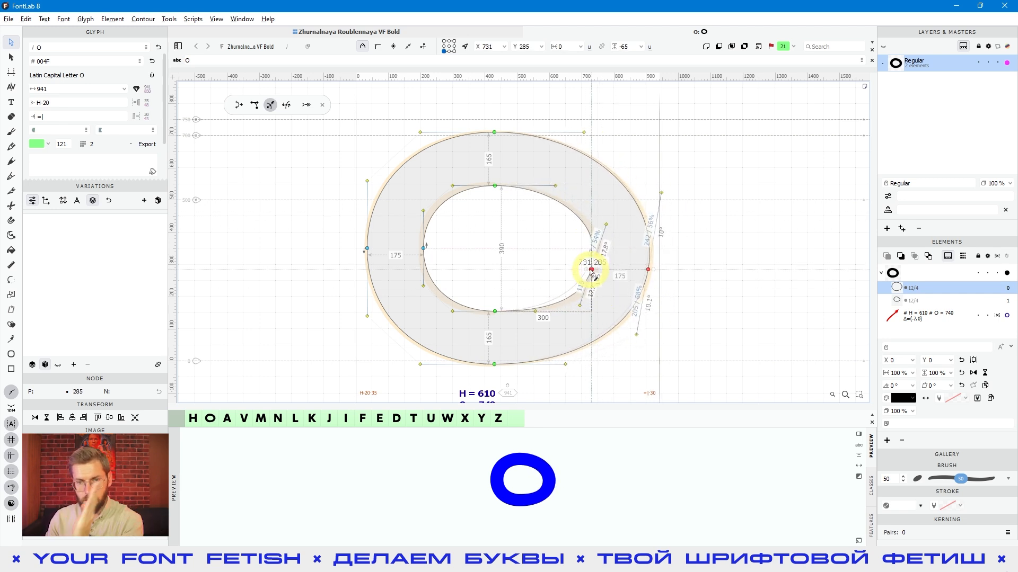
left_click_drag(571, 204, 602, 254)
key("ctrl+z")
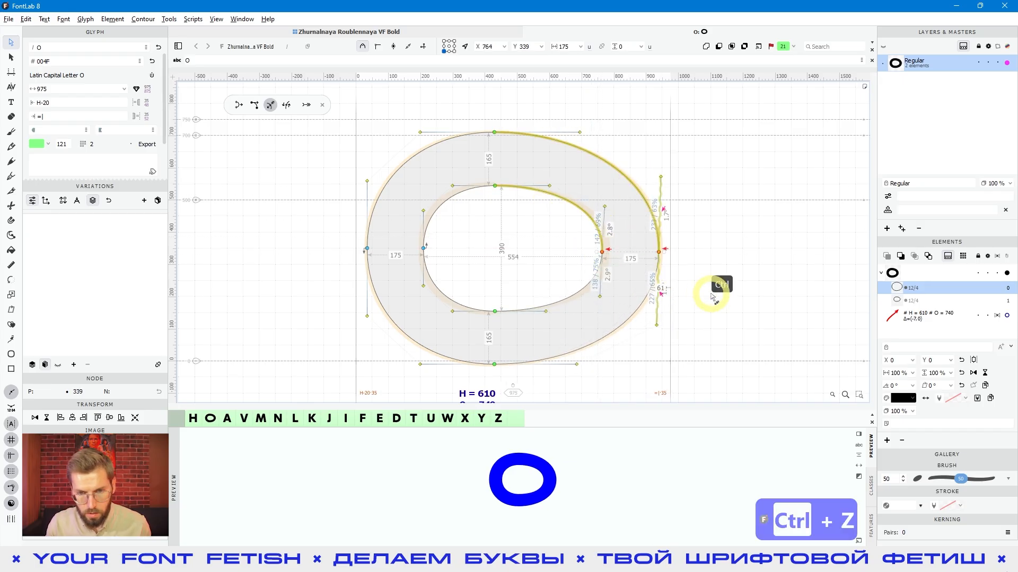
Try moving the right-side nodes out to X 847 with Harmonized drag off, reshape them to Y 243 with it on, and undo the moves
left_click(260, 109)
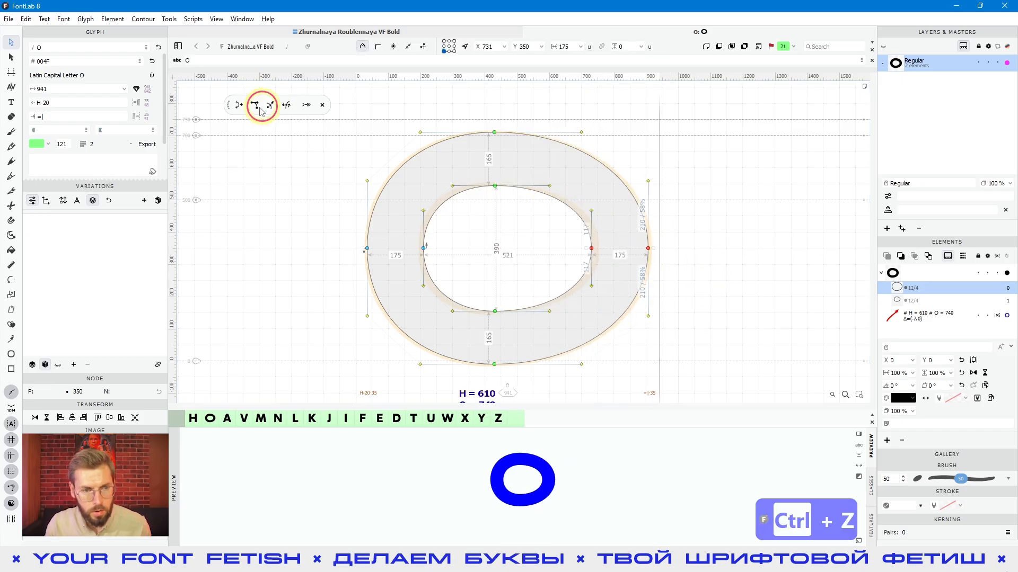
left_click_drag(681, 278, 686, 249)
left_click(270, 105)
left_click_drag(688, 250, 677, 288)
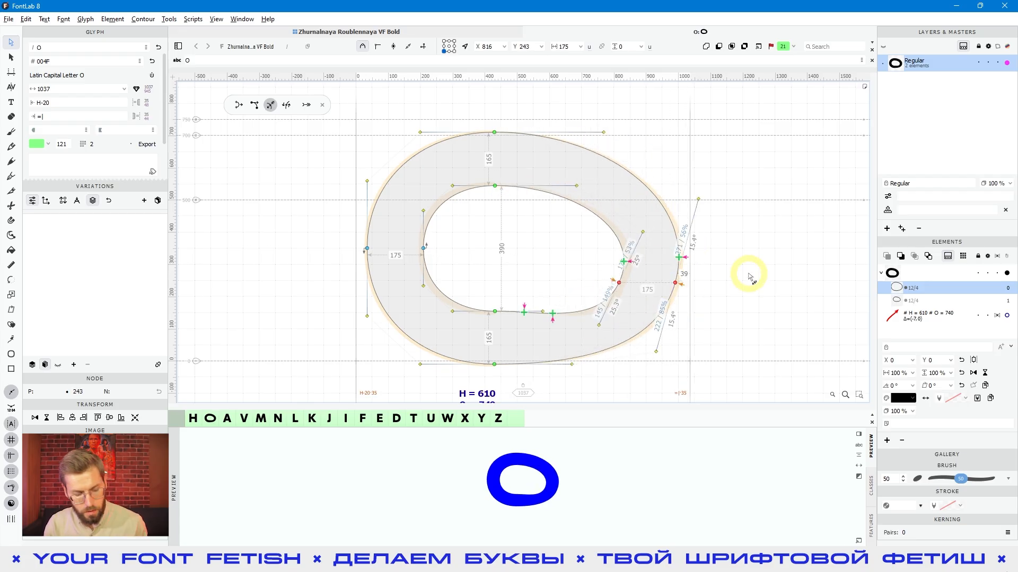
key("ctrl+z")
key("ctrl+z")
key("ctrl+z")
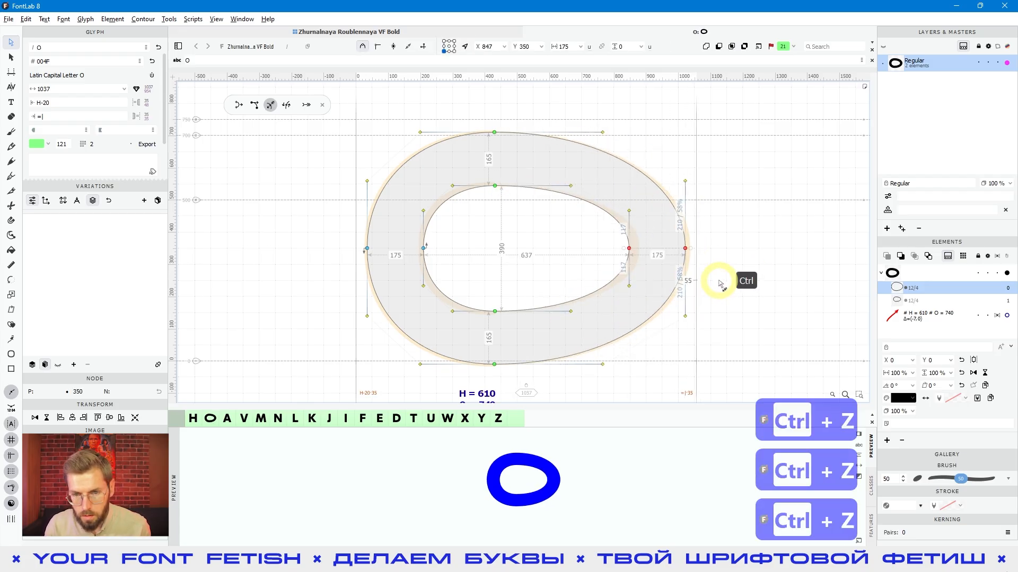
key("ctrl+z")
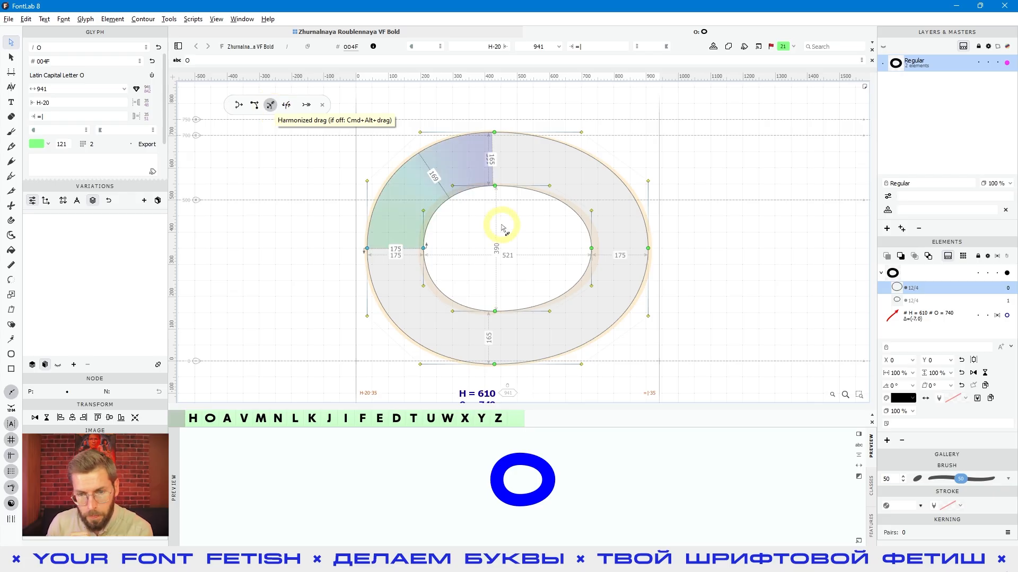
Try Harmonized drag on the inner contour's right node alone, moving it to Y 357, undo the move and deselect the node
left_click(606, 273)
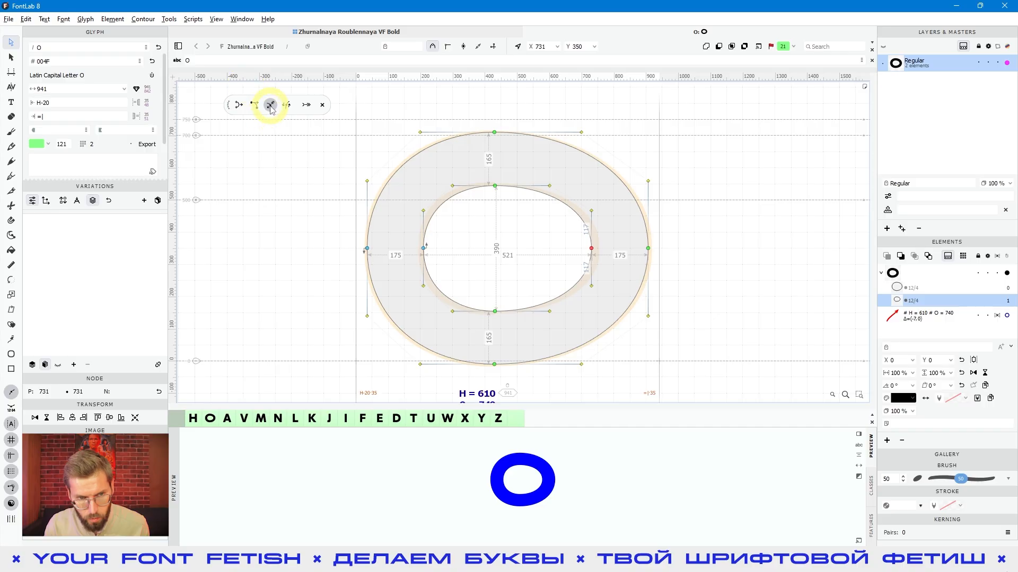
mouse_move(591, 249)
left_mouse_down()
mouse_move(572, 206)
mouse_move(587, 245)
mouse_move(564, 277)
mouse_move(584, 237)
mouse_move(562, 213)
mouse_move(577, 226)
mouse_move(568, 265)
mouse_move(588, 245)
left_mouse_up()
key("ctrl+z")
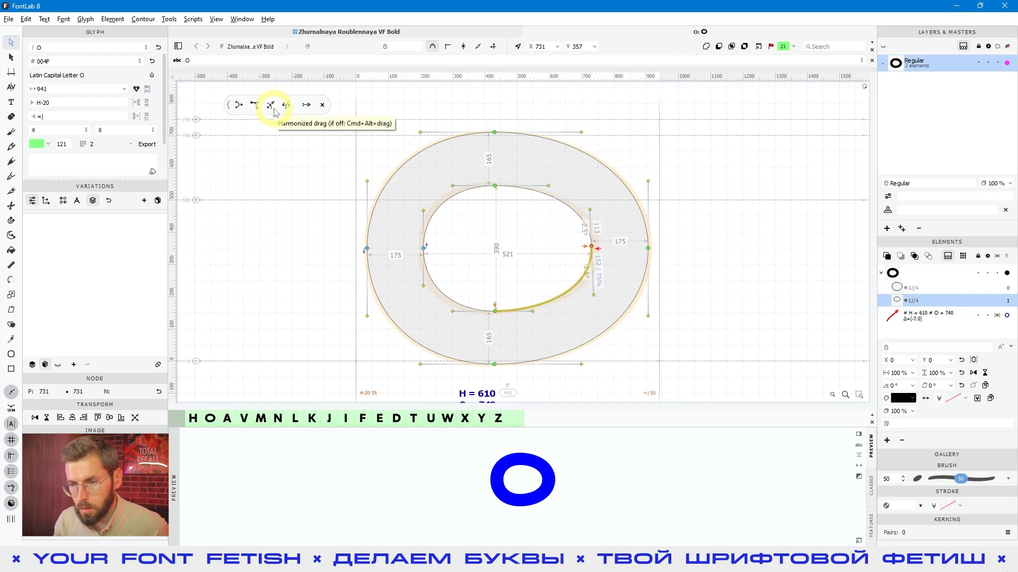
key("ctrl+z")
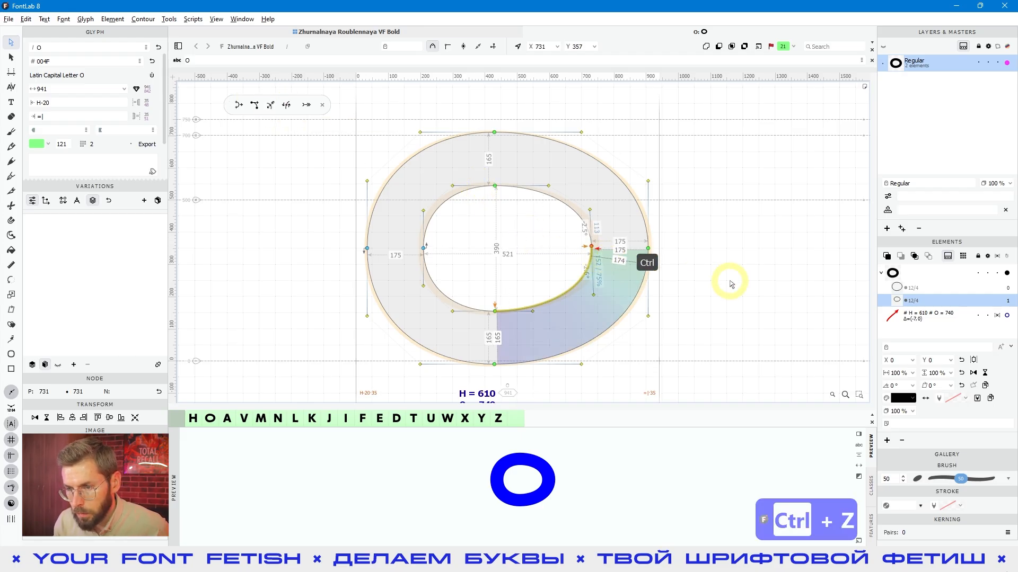
key("ctrl+z")
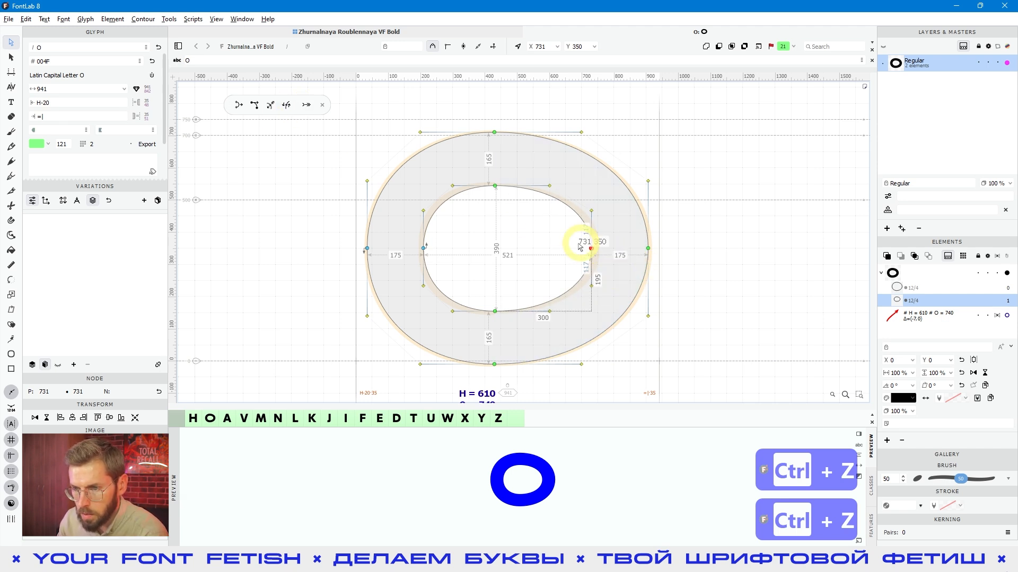
left_click(697, 265)
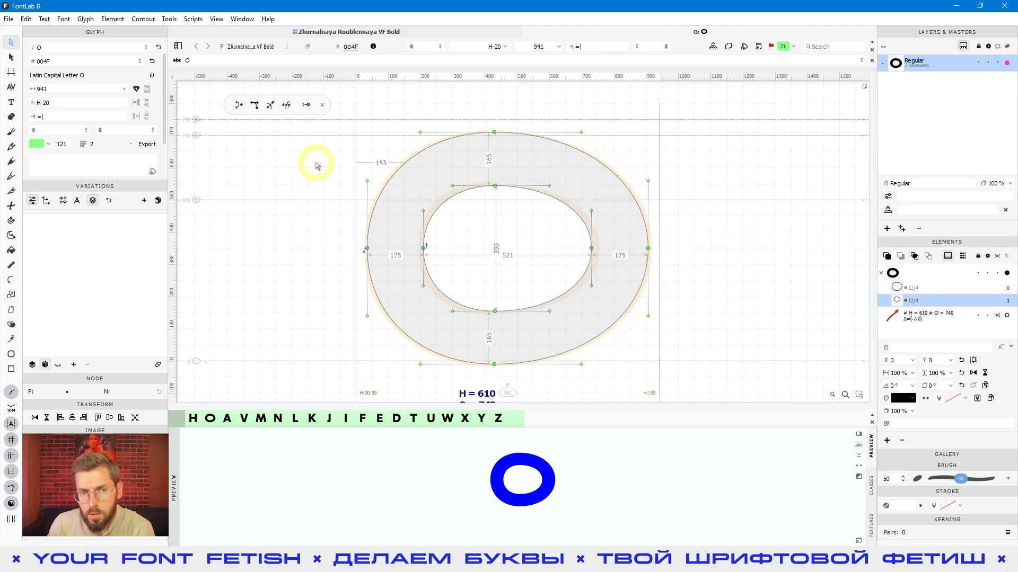
Enable Slide mode and slide the inner contour's right node along its curve to X 730, Y 366
left_click(287, 106)
mouse_move(589, 245)
left_mouse_down()
mouse_move(587, 219)
mouse_move(597, 255)
left_mouse_up()
left_click(286, 104)
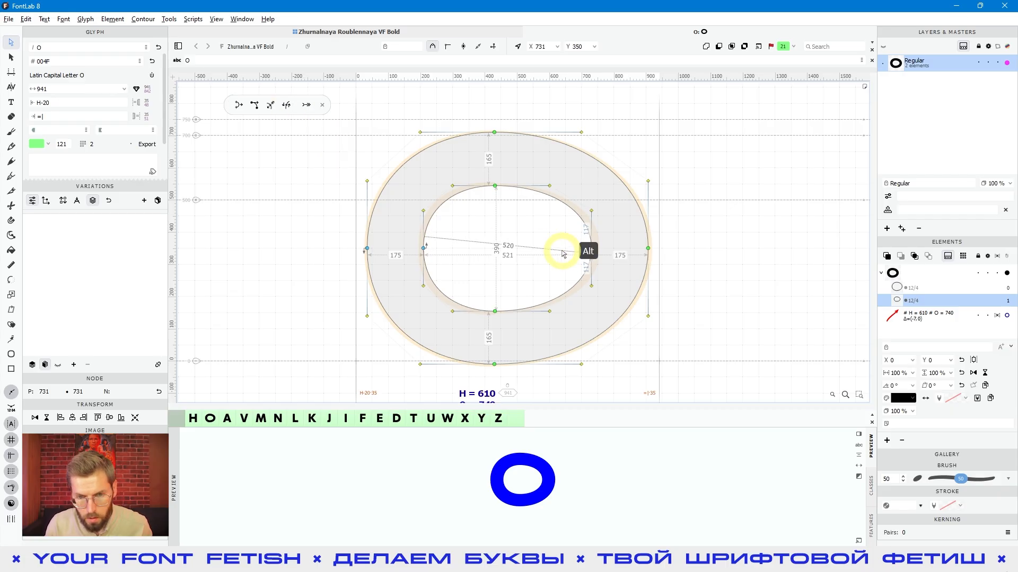
mouse_move(591, 248)
left_mouse_down()
mouse_move(584, 234)
mouse_move(585, 264)
mouse_move(592, 252)
left_mouse_up()
left_click(286, 104)
mouse_move(593, 254)
left_mouse_down()
mouse_move(581, 226)
mouse_move(598, 264)
mouse_move(590, 272)
mouse_move(577, 227)
mouse_move(538, 205)
mouse_move(573, 228)
mouse_move(582, 275)
mouse_move(585, 249)
left_mouse_up()
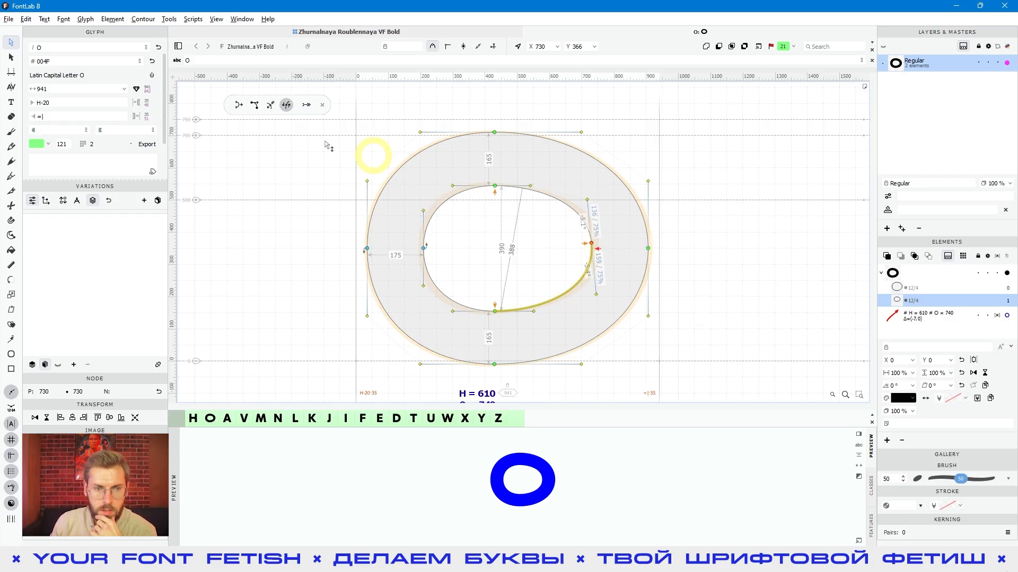
Turn Slide off and move the inner contour's right node back and forth with temporary Slide, ending at X 736, Y 347
left_click(468, 221)
key("ctrl+shift+alt")
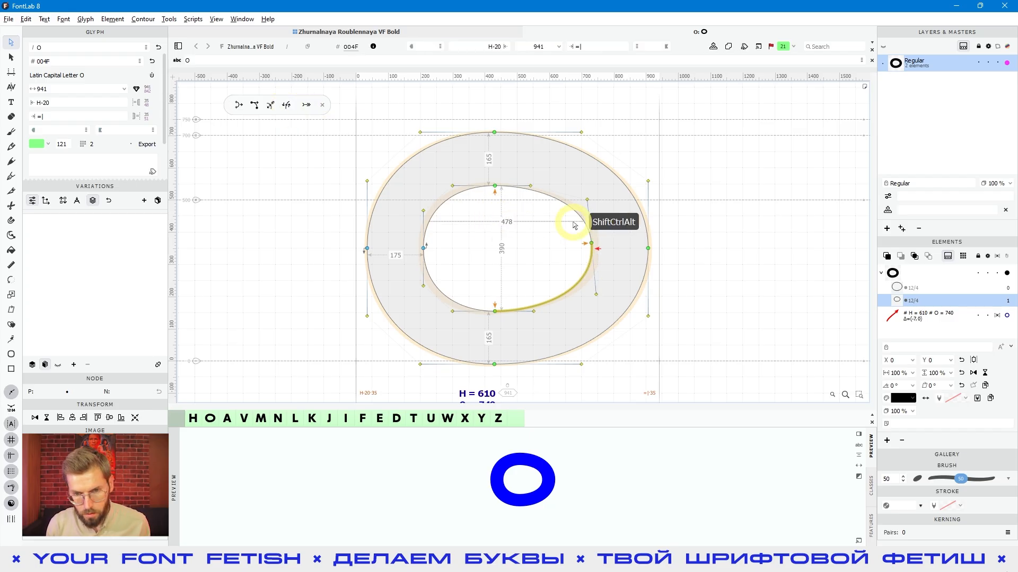
left_click(585, 244)
left_click(312, 133)
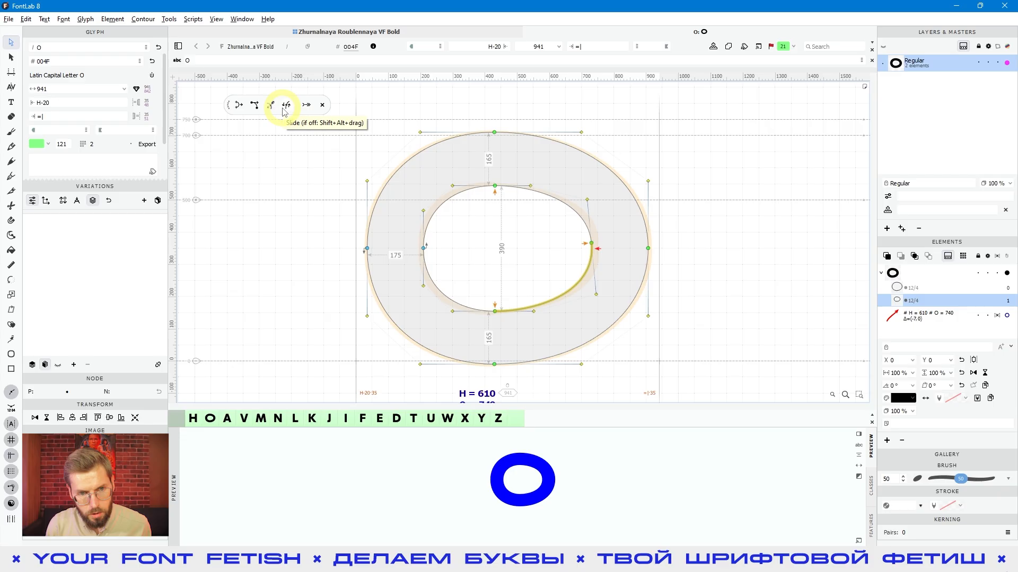
left_click_drag(518, 213, 582, 228)
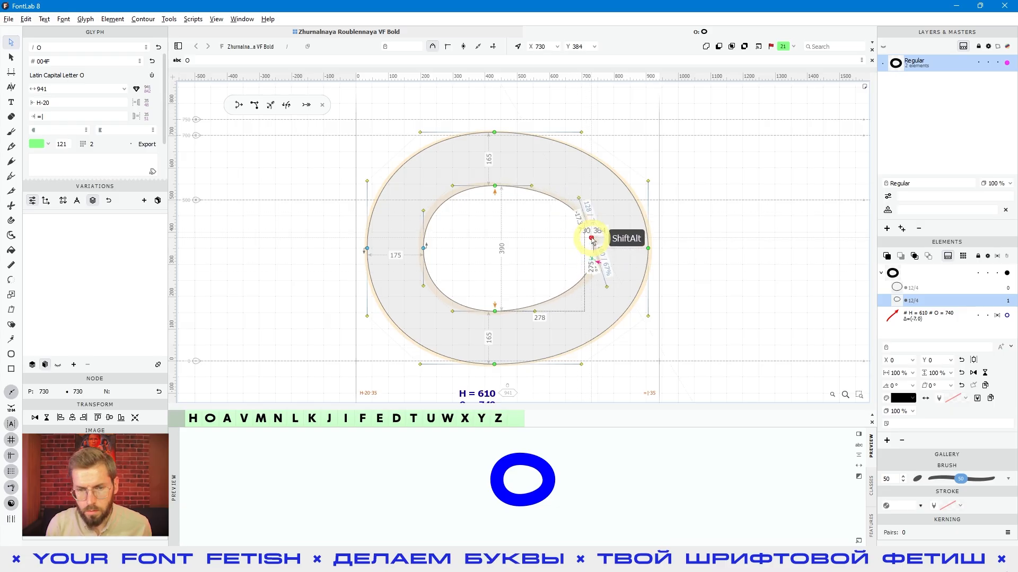
left_click_drag(577, 221, 607, 235)
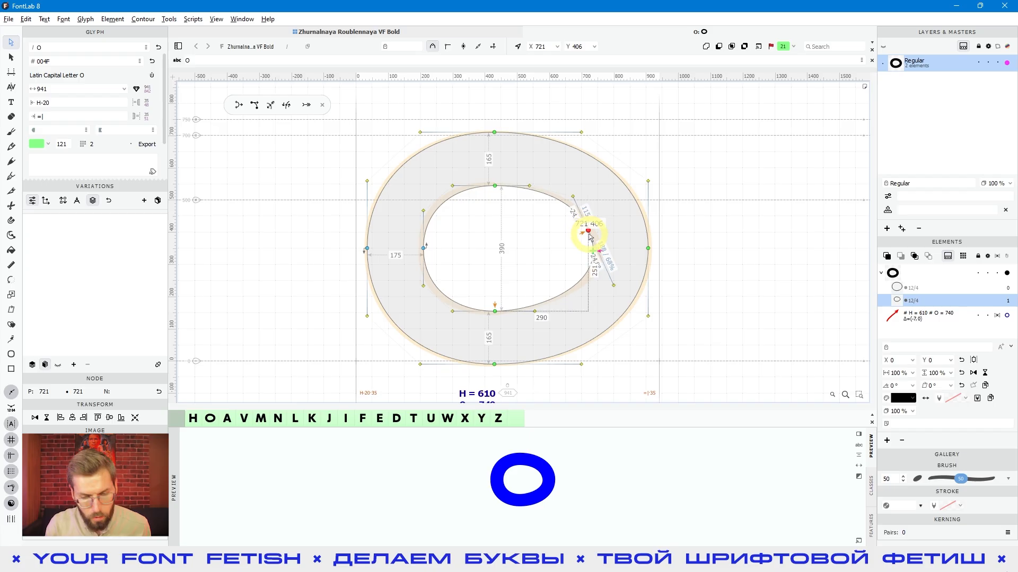
left_click_drag(566, 206, 595, 244)
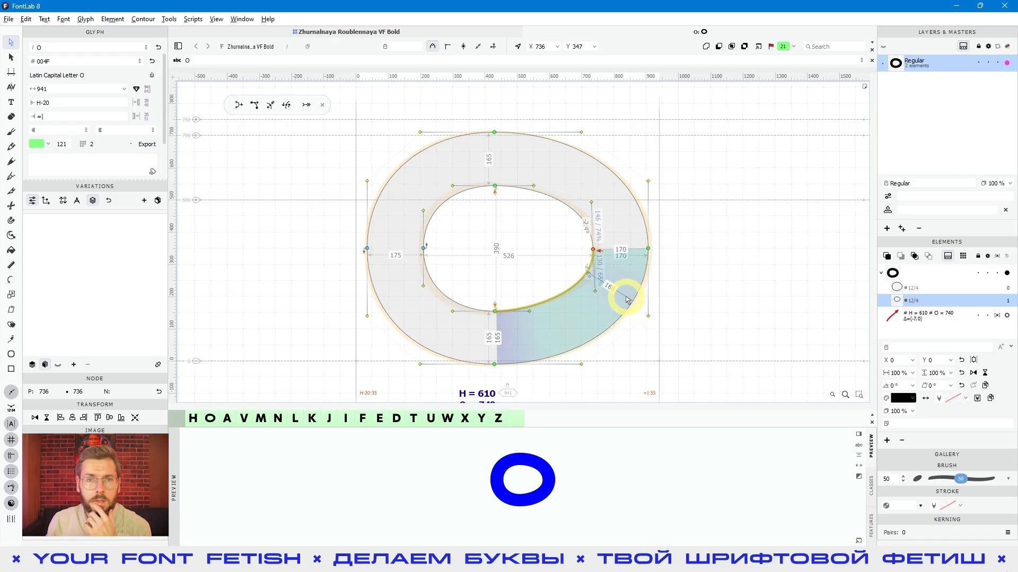
Move the outer contour's right node outward on its own to X 969, Y 360
left_click_drag(627, 300, 708, 305)
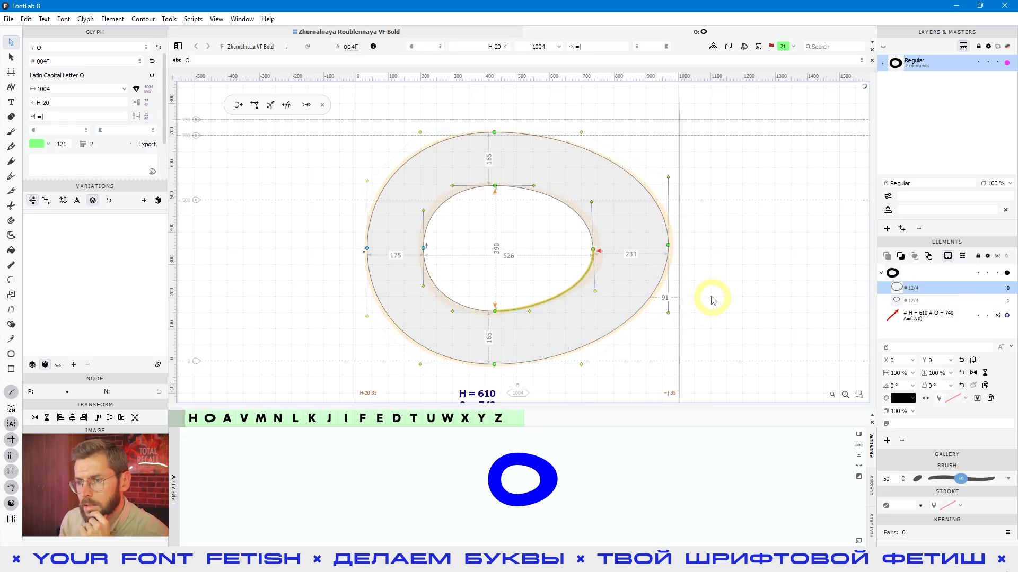
left_click(668, 245)
mouse_move(672, 254)
left_mouse_down()
mouse_move(675, 218)
mouse_move(702, 266)
mouse_move(662, 253)
mouse_move(654, 288)
mouse_move(727, 316)
mouse_move(762, 243)
mouse_move(717, 170)
mouse_move(656, 256)
mouse_move(667, 245)
left_mouse_up()
Enable the mode beside Slide, move the outer right node across to X -287 and back to X 976, Y 349, and disable the mode
left_click(305, 106)
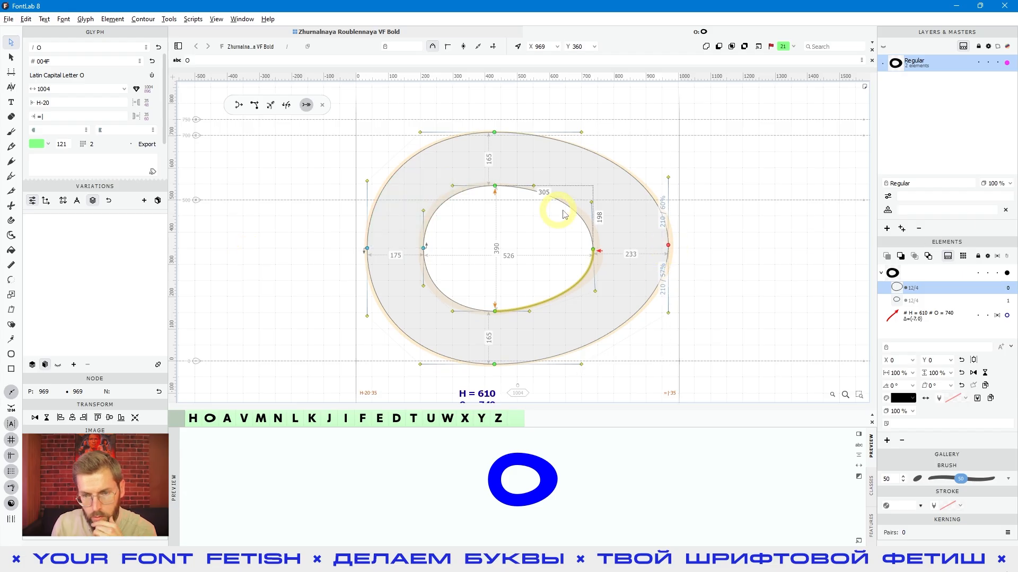
left_click_drag(668, 246, 209, 244)
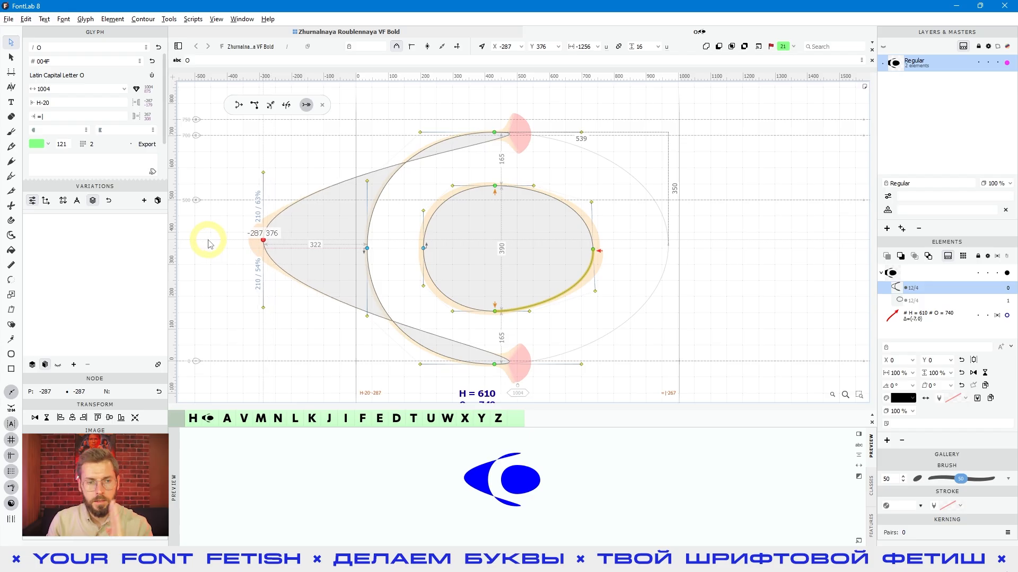
left_click_drag(281, 253, 216, 254)
left_click_drag(196, 254, 674, 250)
left_click(310, 105)
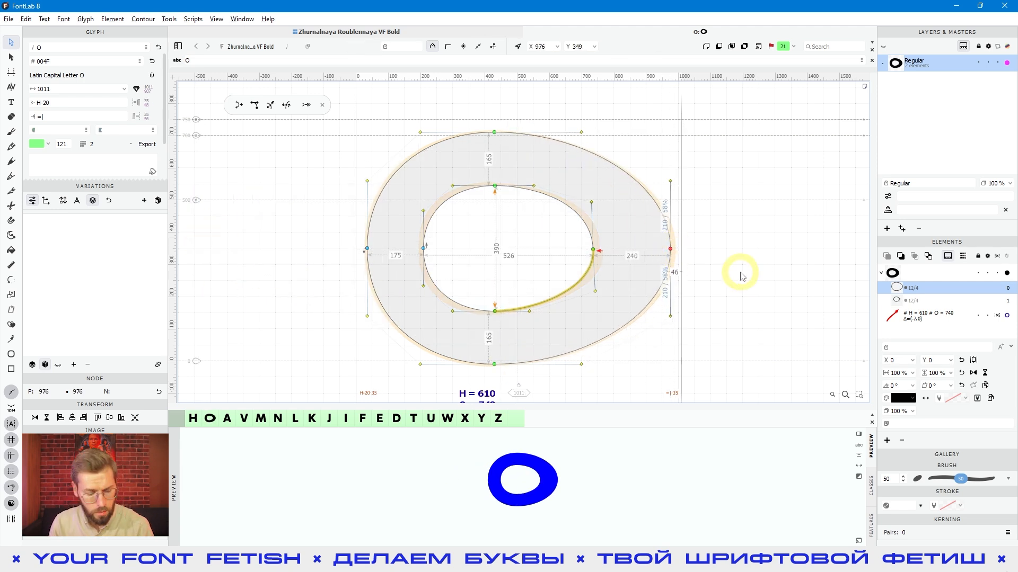
Turn off Round coordinates in the Family Dimensions page of Font Info and apply the change
key("ctrl+alt+f")
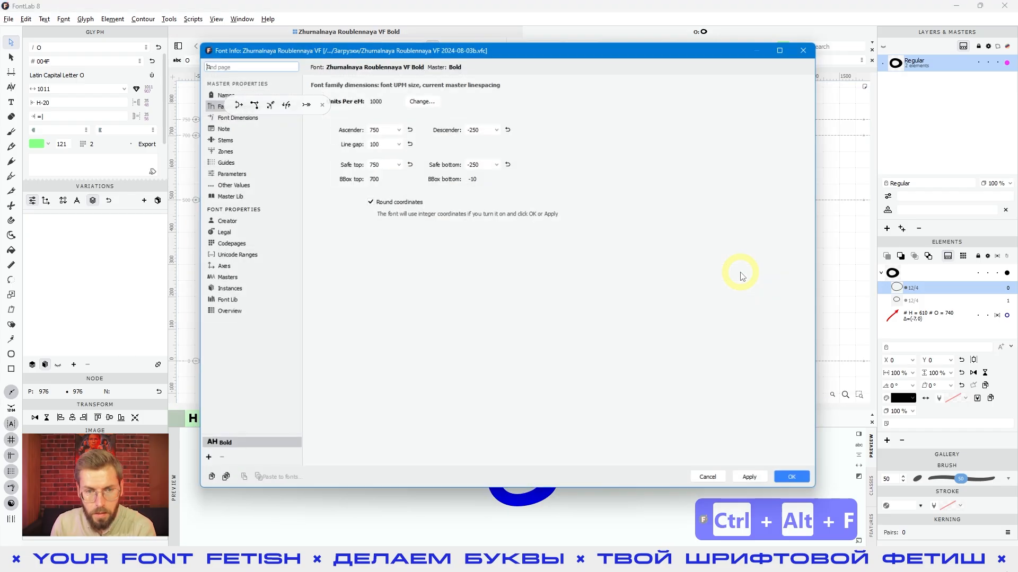
left_click_drag(264, 49, 187, 115)
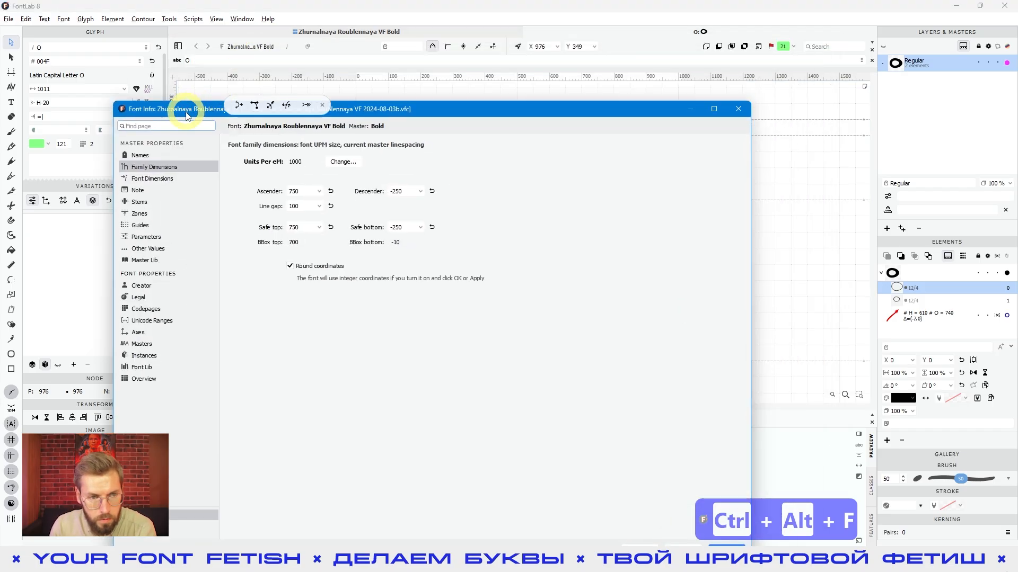
left_click(300, 269)
left_click_drag(501, 108, 513, 48)
left_click(696, 492)
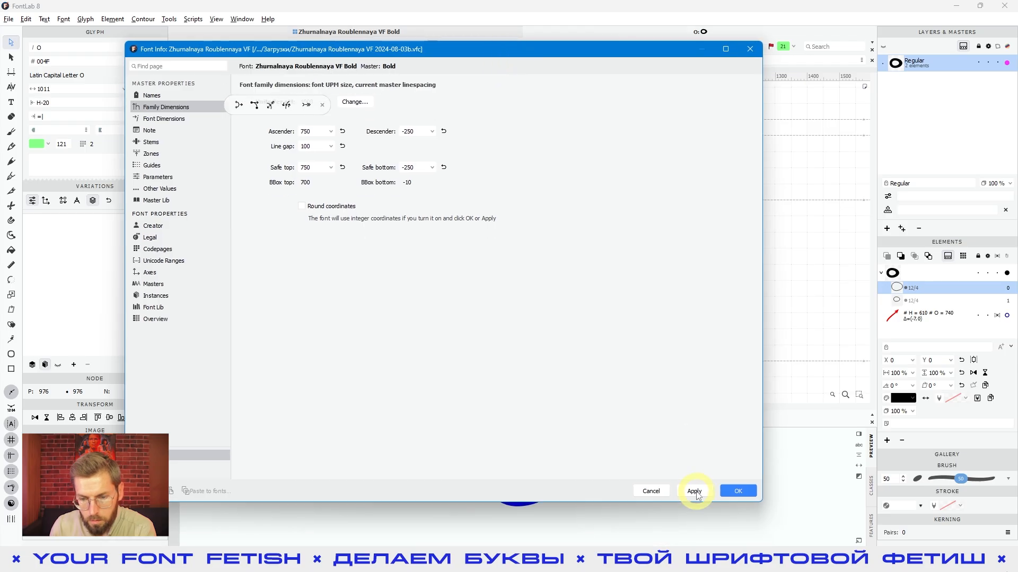
left_click(738, 492)
Move the outer contour's right node slightly to X 975.2, Y 348.2 and turn off Preview Rounding for coordinates
mouse_move(671, 250)
left_mouse_down()
mouse_move(659, 256)
mouse_move(670, 251)
left_mouse_up()
left_click(184, 18)
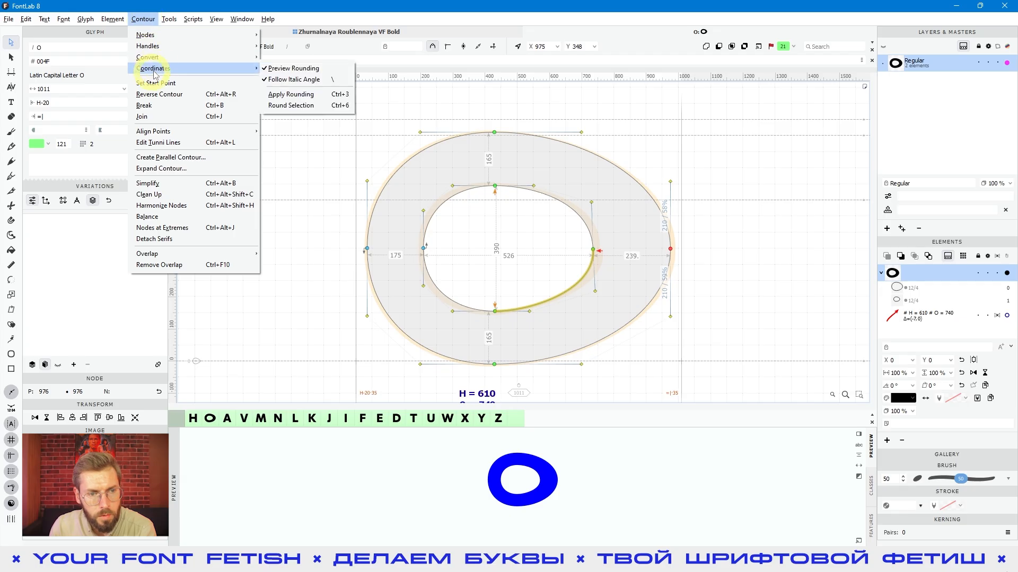
left_click(277, 68)
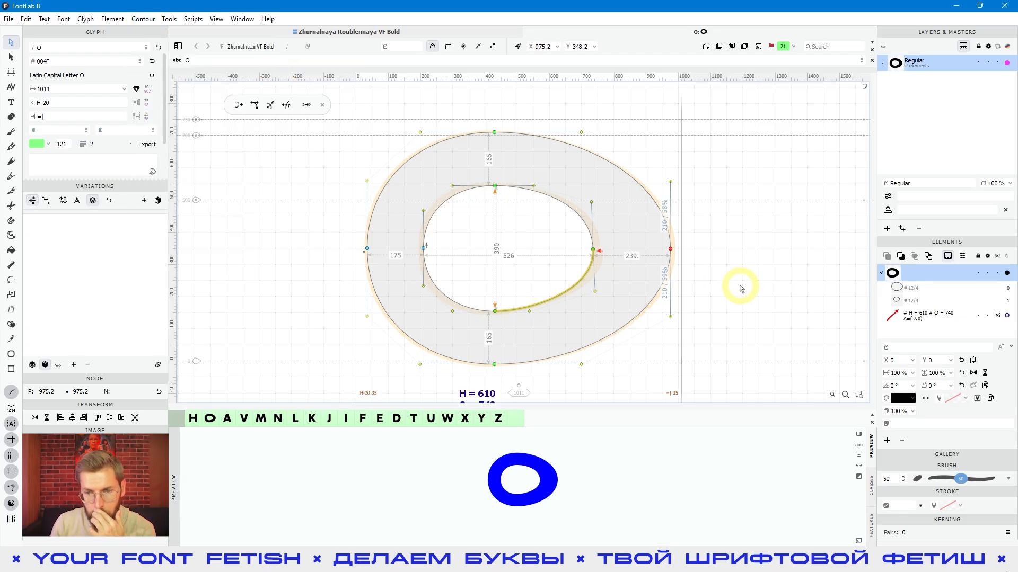
Move the outer contour's right node outward, switch the drag mode beside Slide on and off, and bring the node to X 1026.5, Y 350
left_click(670, 250)
left_click_drag(671, 251, 798, 256)
scroll(669, 249, "up", 5)
left_click(303, 104)
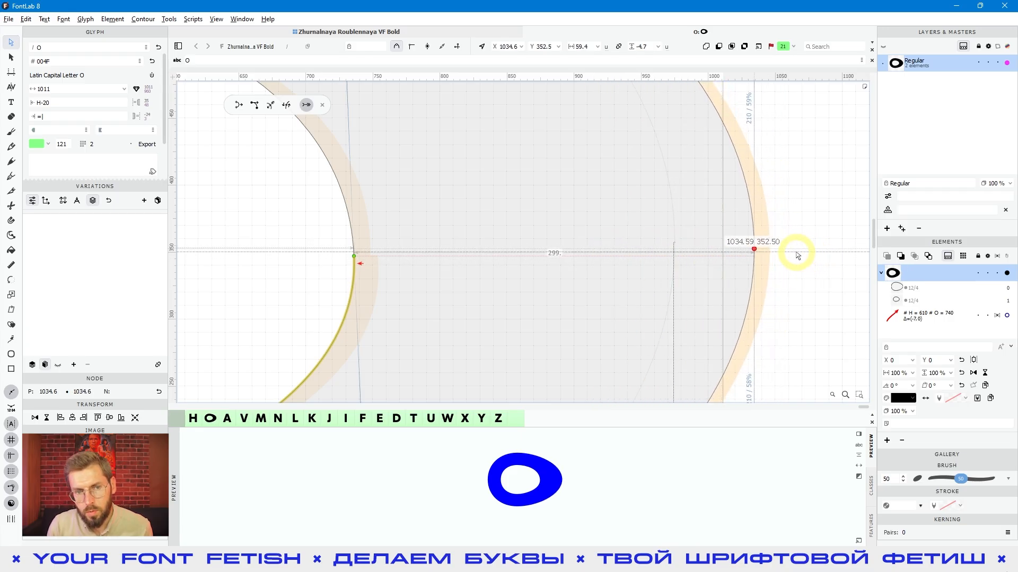
left_click(306, 104)
mouse_move(755, 251)
left_mouse_down()
mouse_move(773, 244)
mouse_move(743, 253)
left_mouse_up()
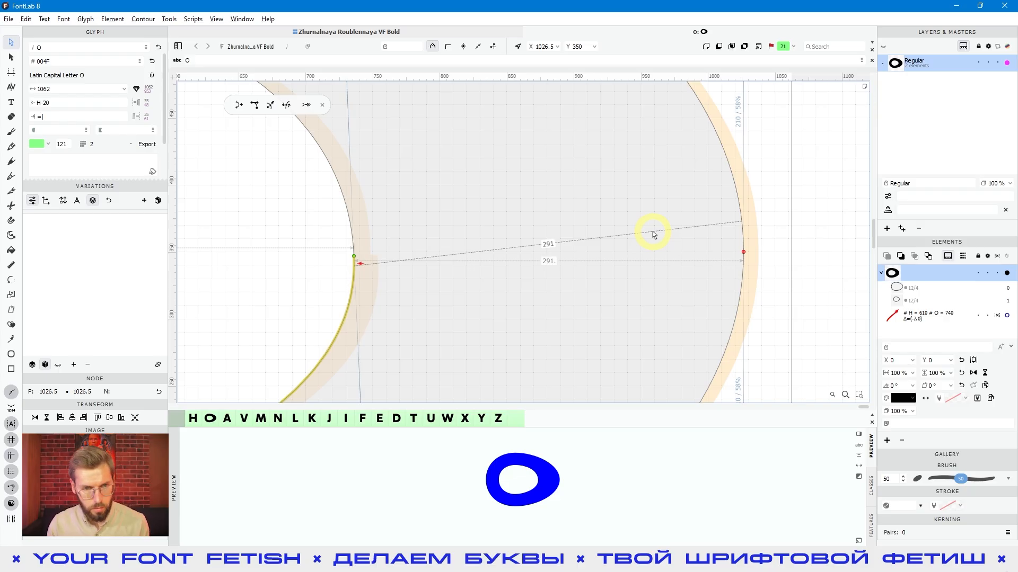
Turn Round coordinates on in the font's Family Dimensions, apply it, and check the Preview Rounding option
left_click(26, 20)
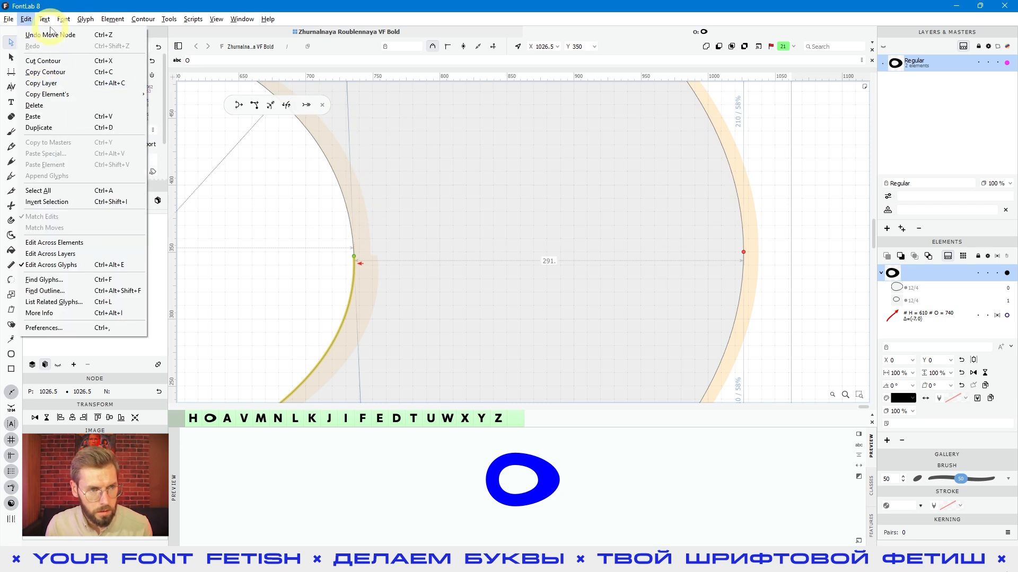
mouse_move(9, 19)
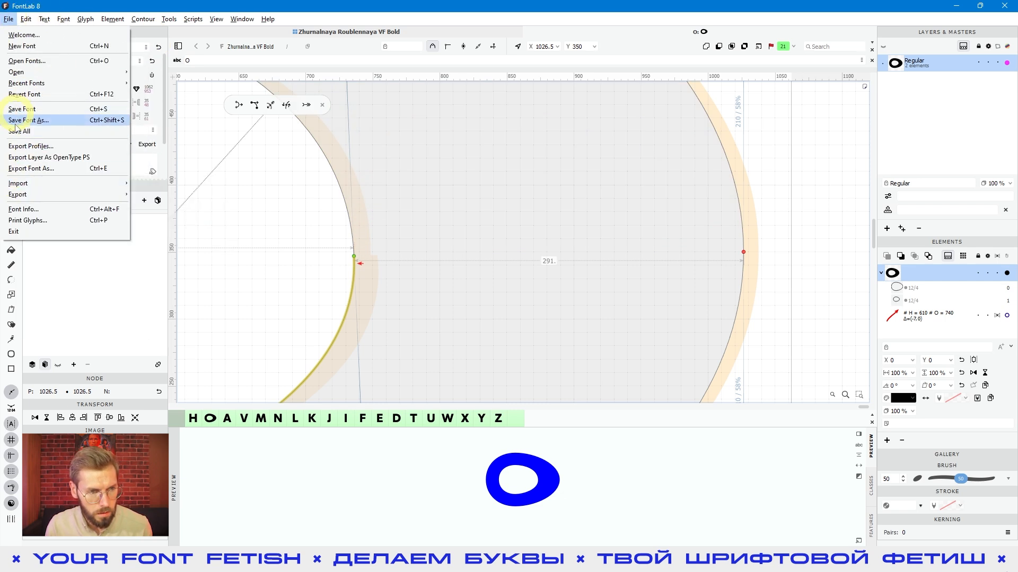
left_click(23, 209)
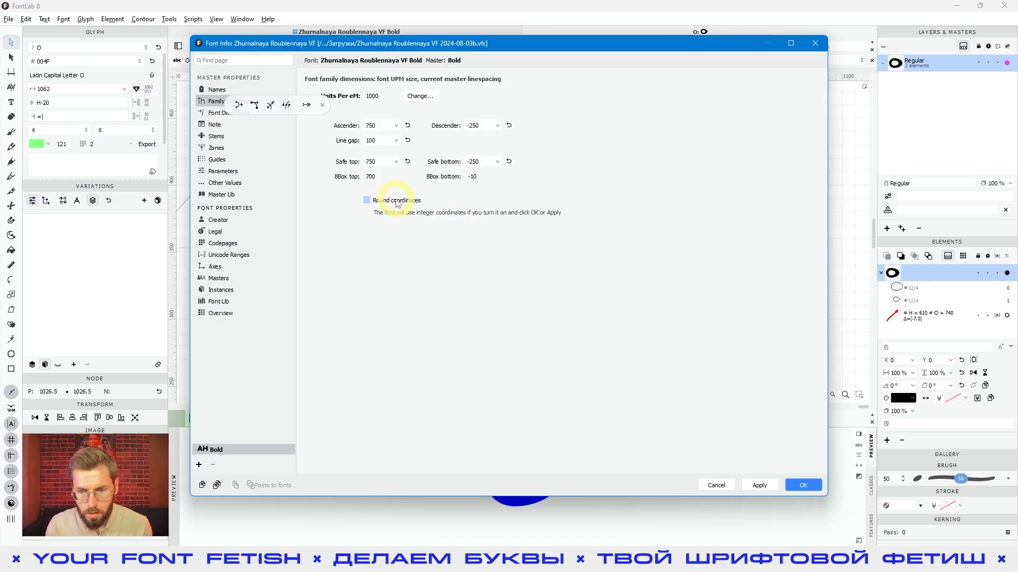
left_click(761, 489)
left_click(610, 321)
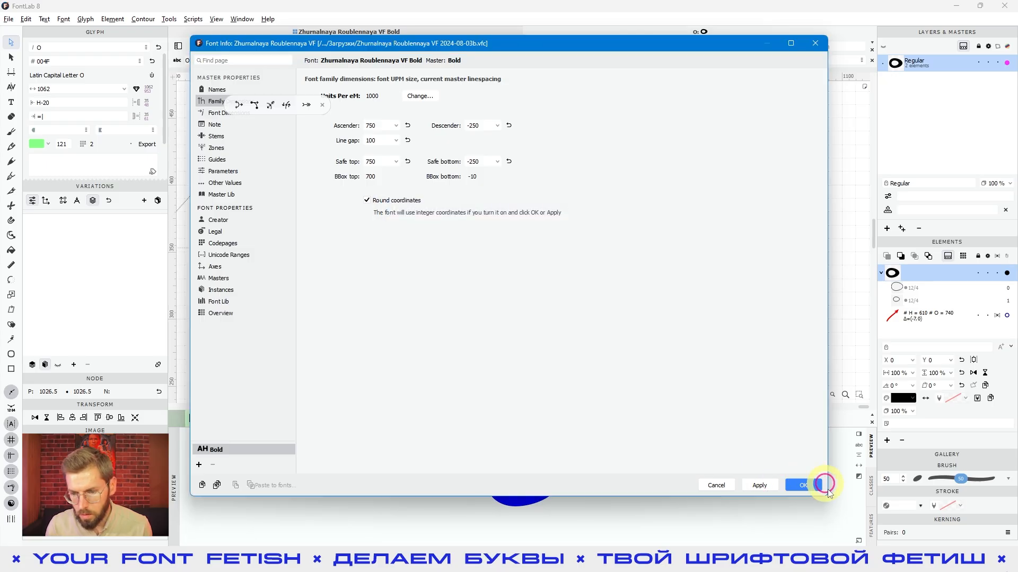
left_click(803, 485)
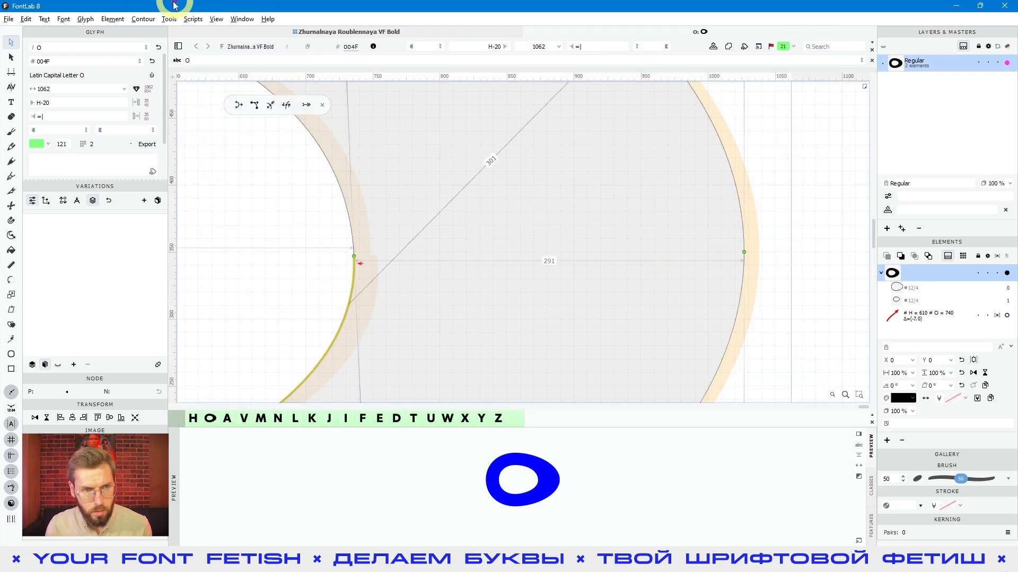
left_click(143, 19)
mouse_move(228, 69)
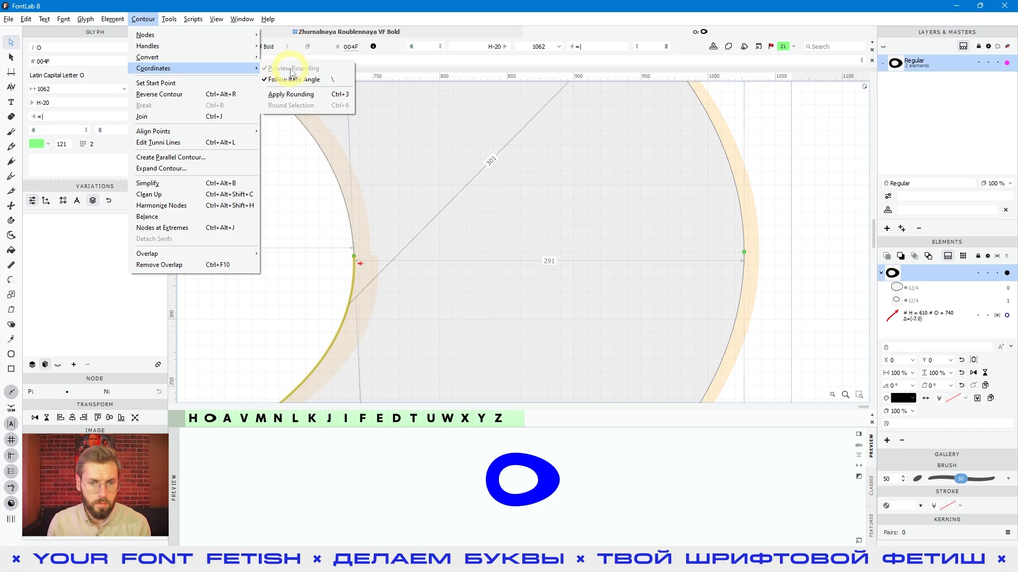
left_click(522, 255)
Bring the whole O into view and close the floating bar of drag modes
scroll(550, 245, "down", 4)
key("space")
left_click_drag(548, 252, 559, 256)
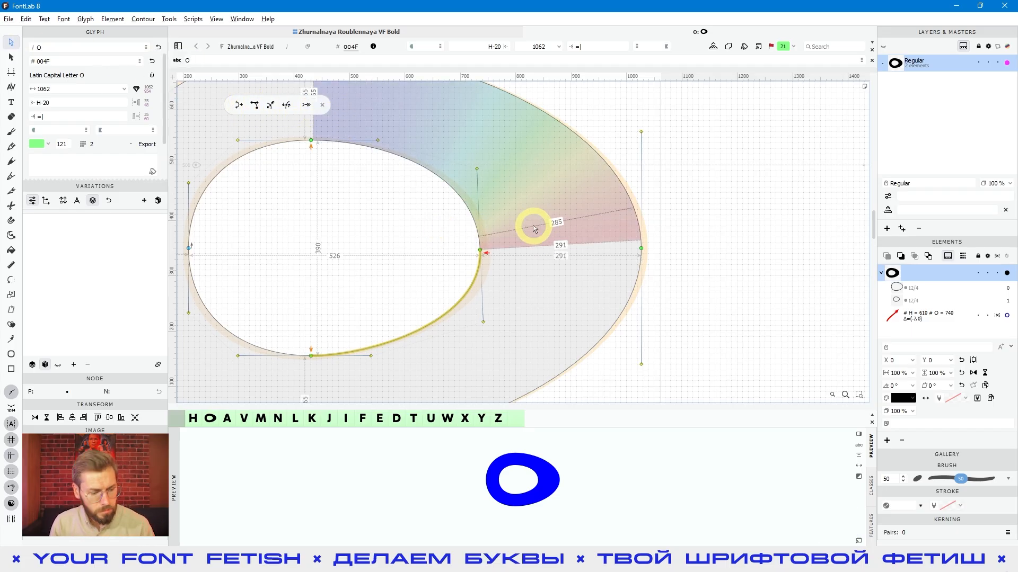
scroll(534, 229, "down", 3)
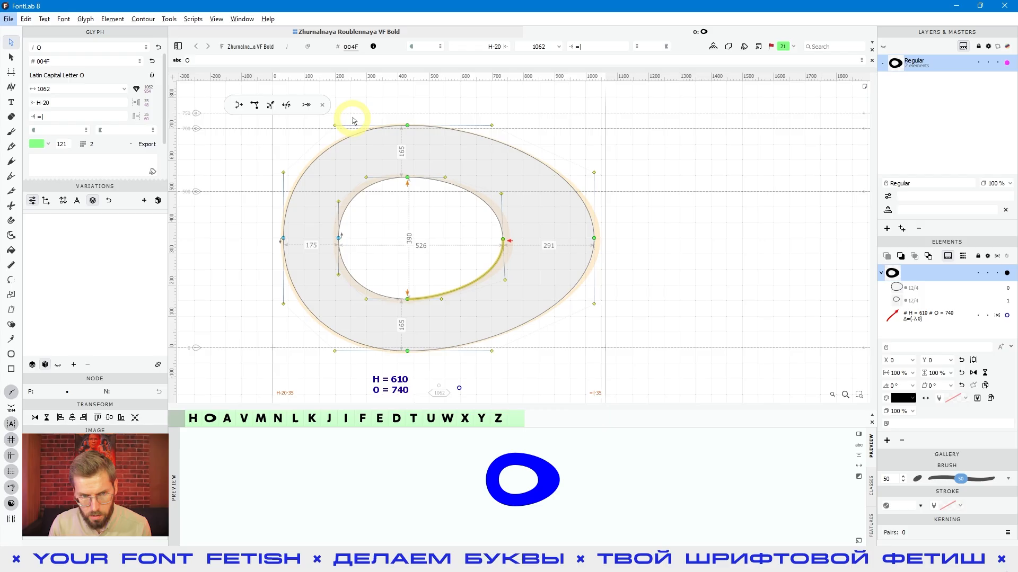
left_click(323, 106)
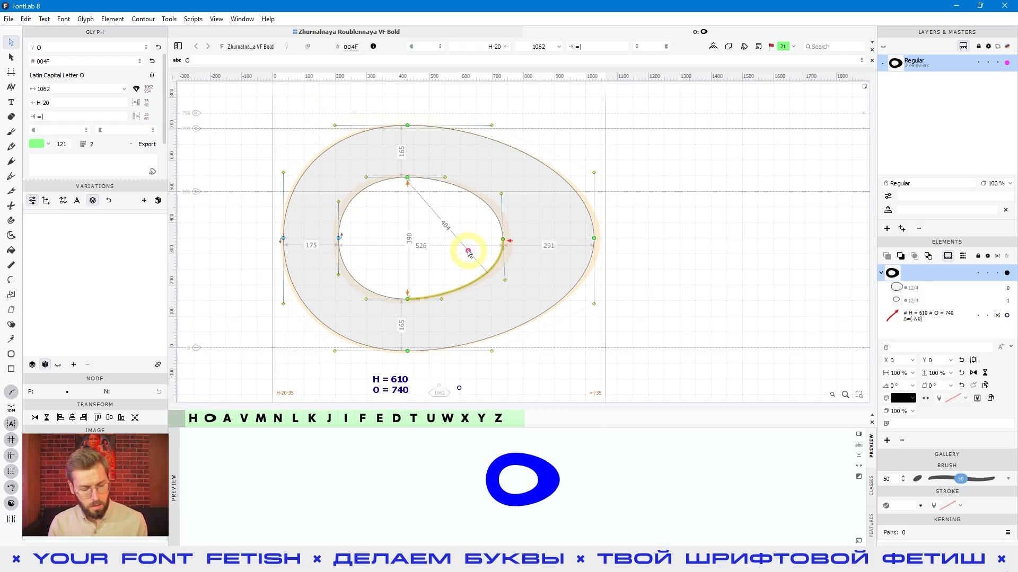
Use temporary Slide to move the inner contour's right node along its curve to X 719, Y 414, and deselect it
left_click(503, 242)
mouse_move(503, 242)
left_mouse_down()
mouse_move(477, 193)
mouse_move(495, 243)
mouse_move(503, 229)
mouse_move(477, 195)
mouse_move(495, 250)
mouse_move(466, 278)
mouse_move(491, 227)
mouse_move(495, 234)
left_mouse_up()
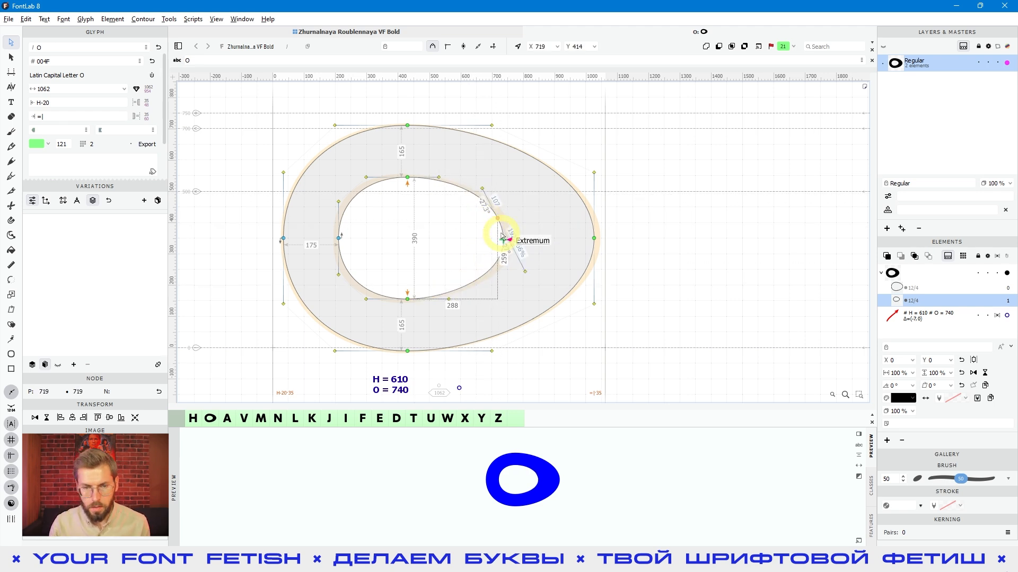
left_click(737, 236)
Select the outer contour's right node and Power Nudge it outward and back inward in 10-unit increments
left_click_drag(706, 212, 557, 301)
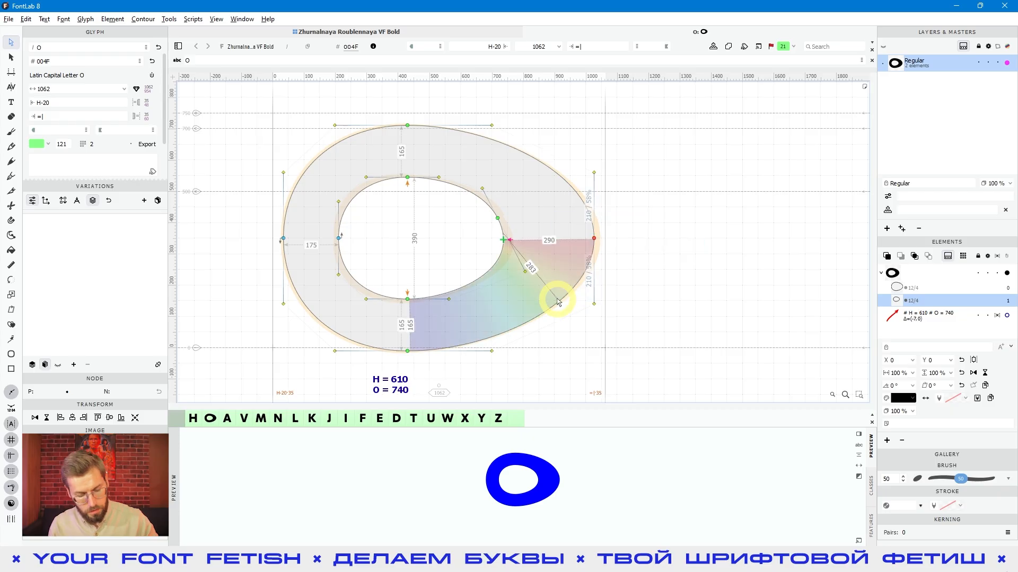
key("c")
key("shift+Right")
key("shift+Right")
key("shift+Right")
key("shift+Right")
key("shift+Right")
key("shift+Left")
key("shift+Left")
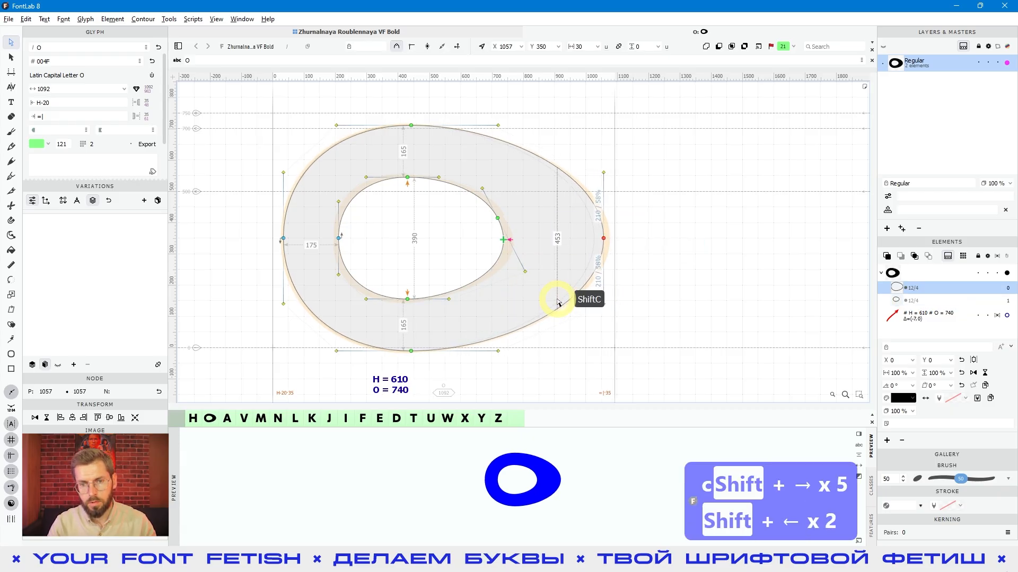
key("shift+Left")
key("shift+Left")
key("shift+Left")
key("shift+Left")
key("shift+Left")
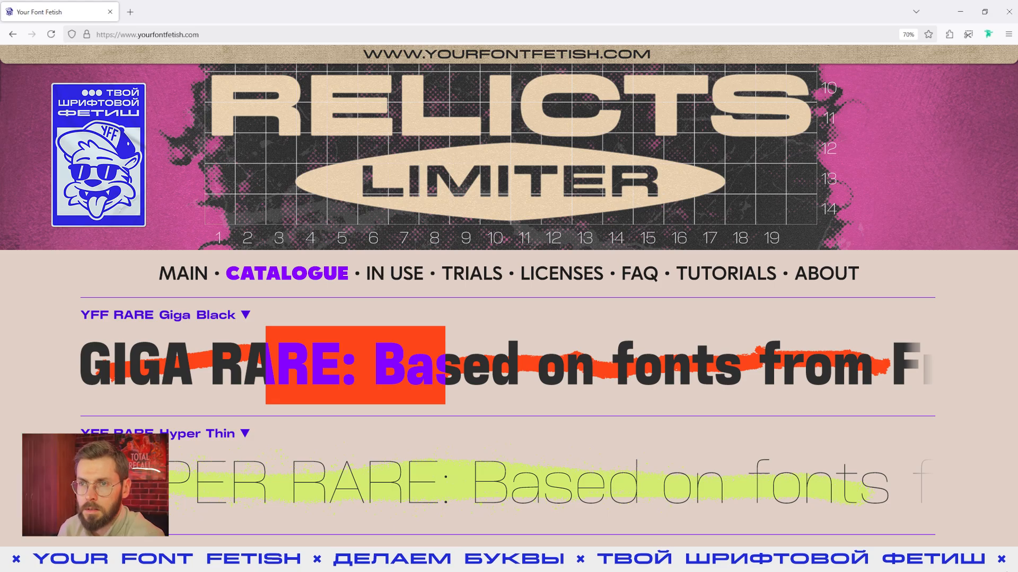
Switch to Telegram, browse the Your Font Fetish channel and its FontLab community chat, and return to FontLab
key("alt+Tab")
scroll(667, 228, "down", 13)
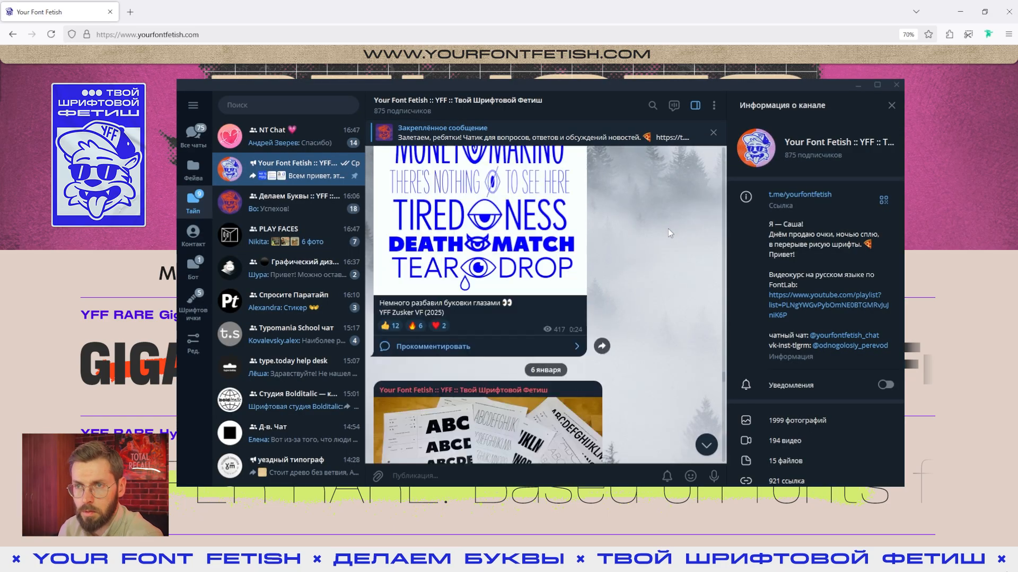
scroll(667, 229, "down", 8)
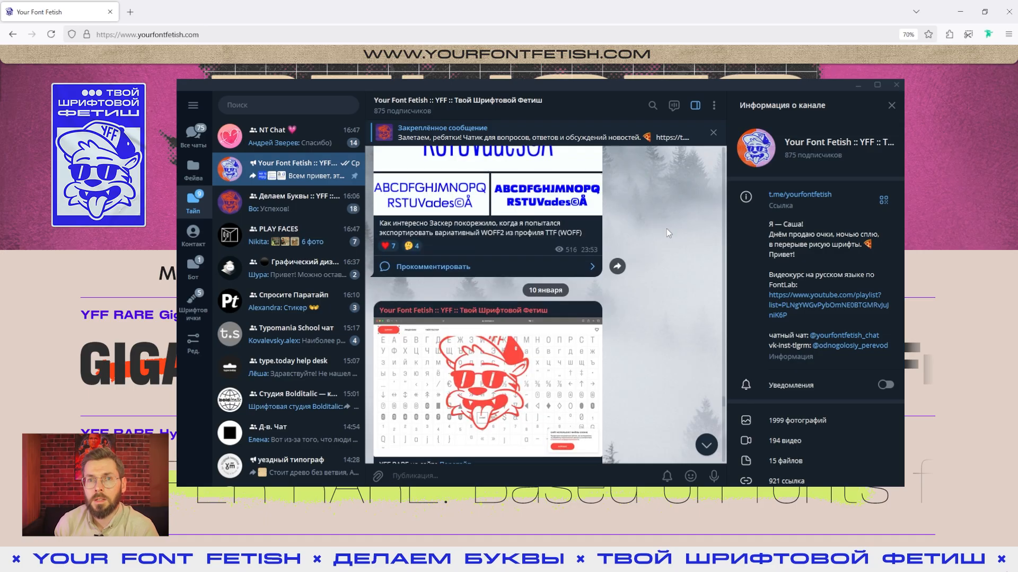
left_click(281, 213)
scroll(646, 230, "down", 8)
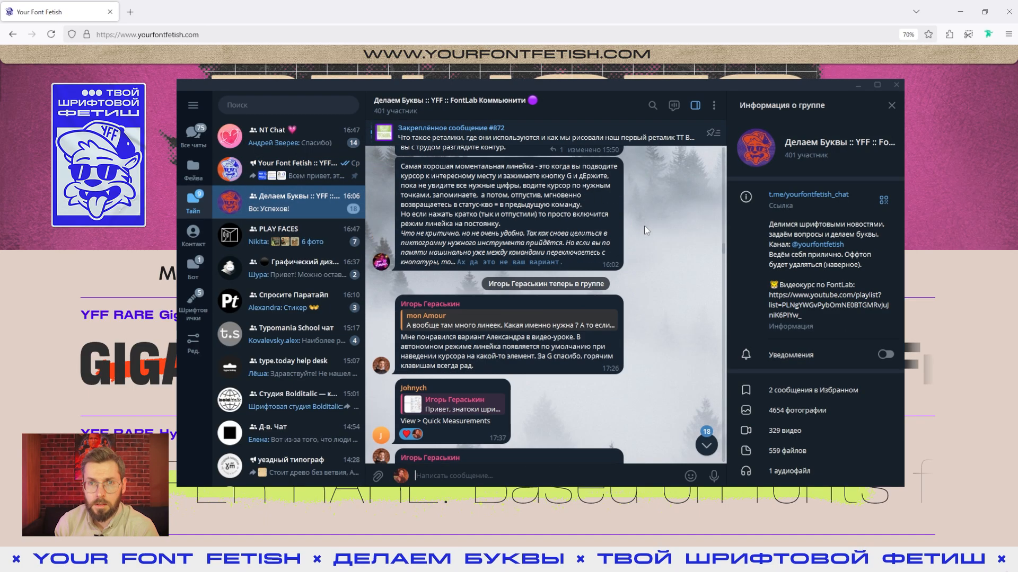
scroll(646, 230, "down", 4)
key("alt+Tab")
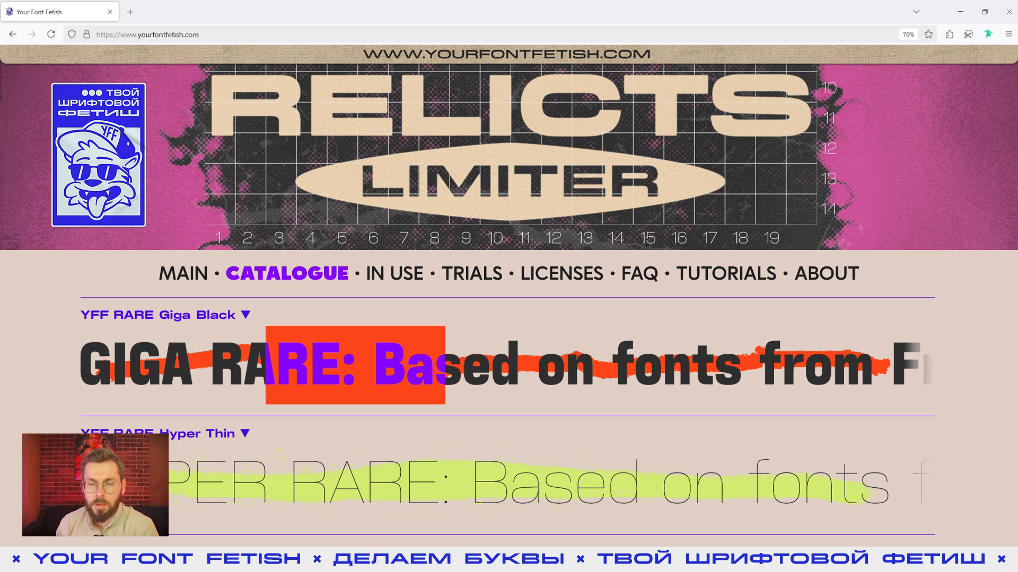
key("alt+Tab")
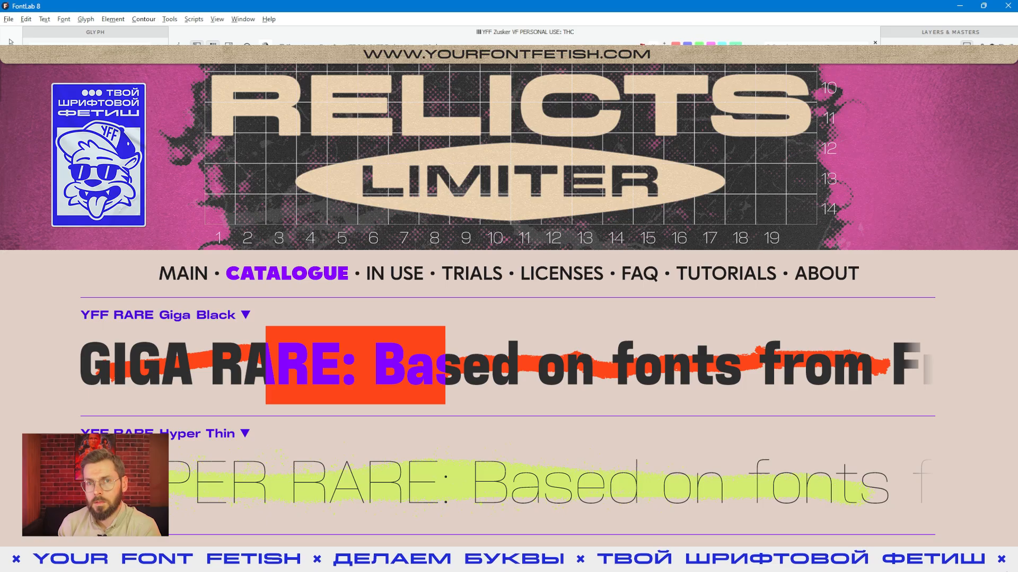